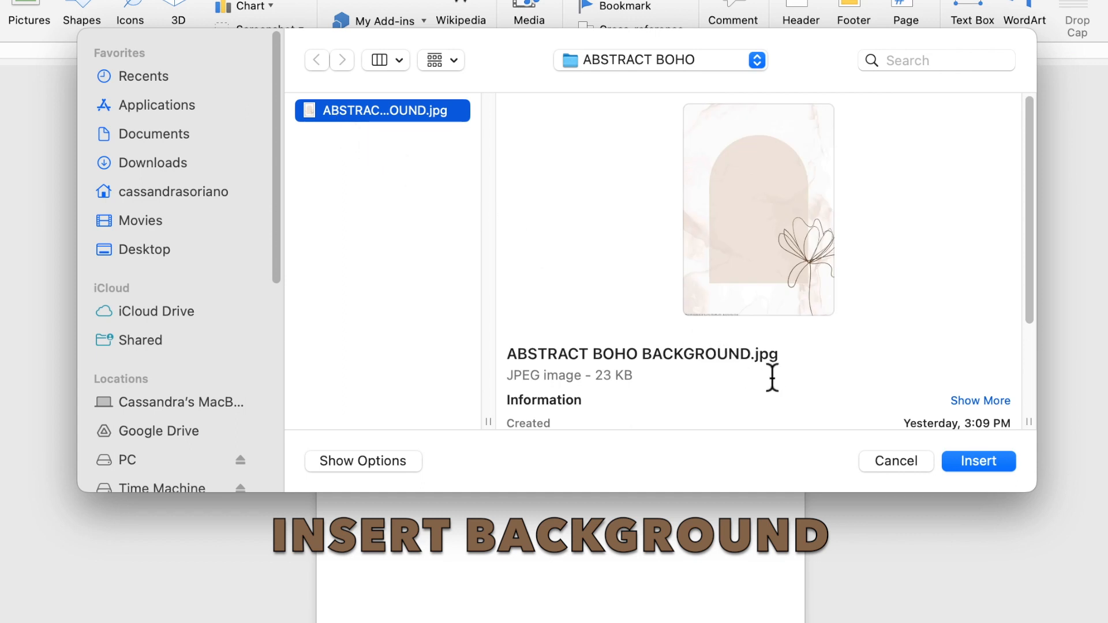
- Insert the picture ABSTRACT BOHO BACKGROUND.jpg into the document and set its text wrapping to Behind Text
click(978, 459)
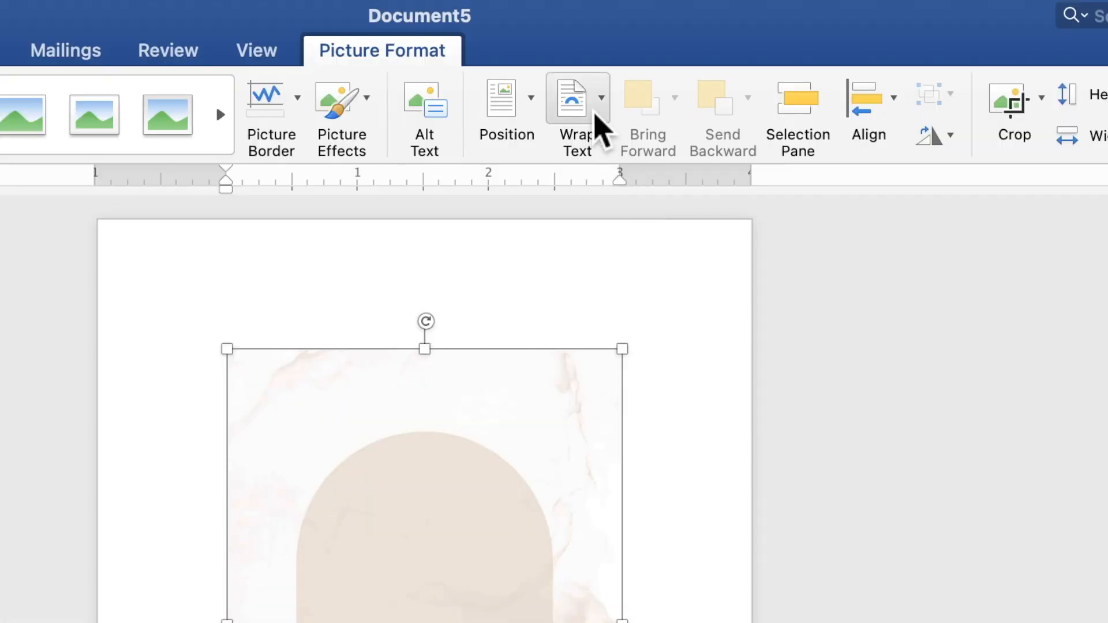
click(600, 116)
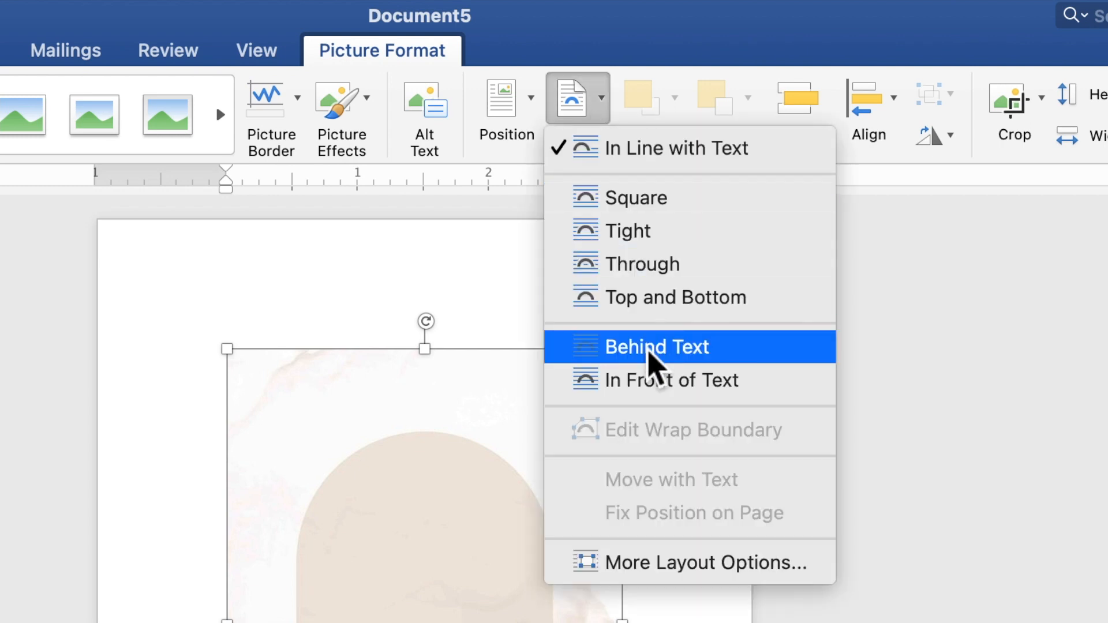
click(648, 352)
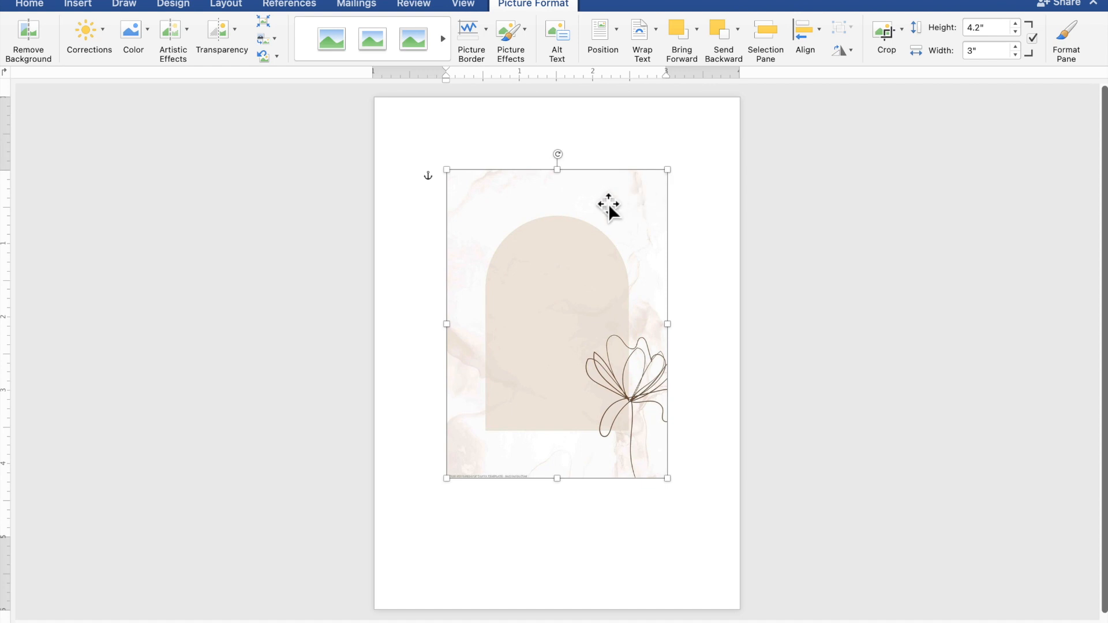
- Align the background picture with the page's upper-left corner and enlarge it to about 7.12" high by 5.08" wide, covering the page
drag(529, 217, 460, 146)
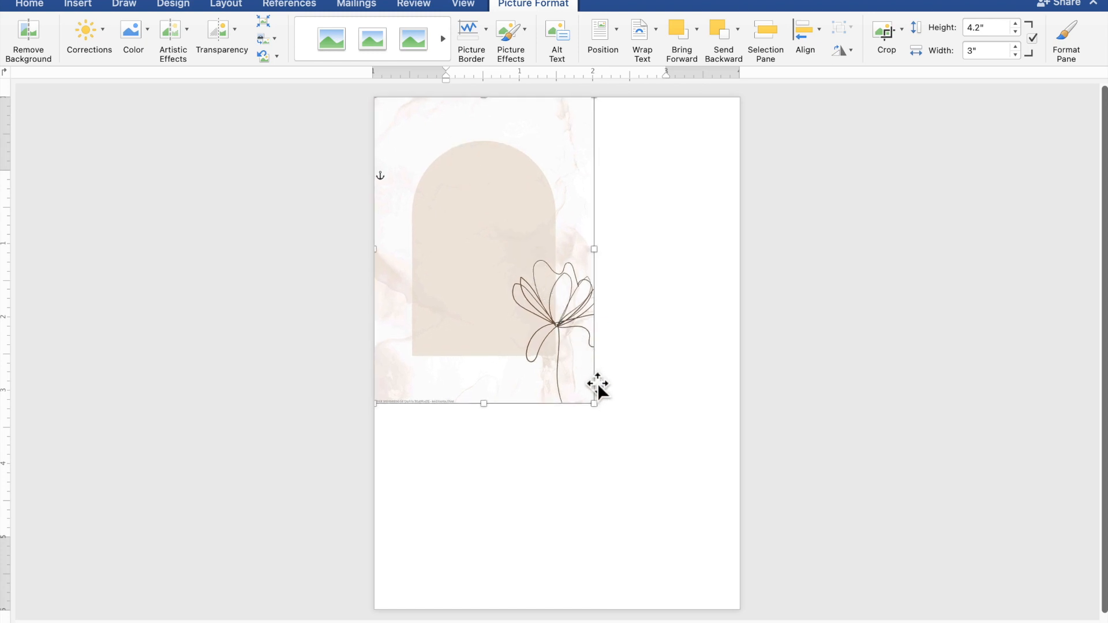
drag(602, 410, 749, 617)
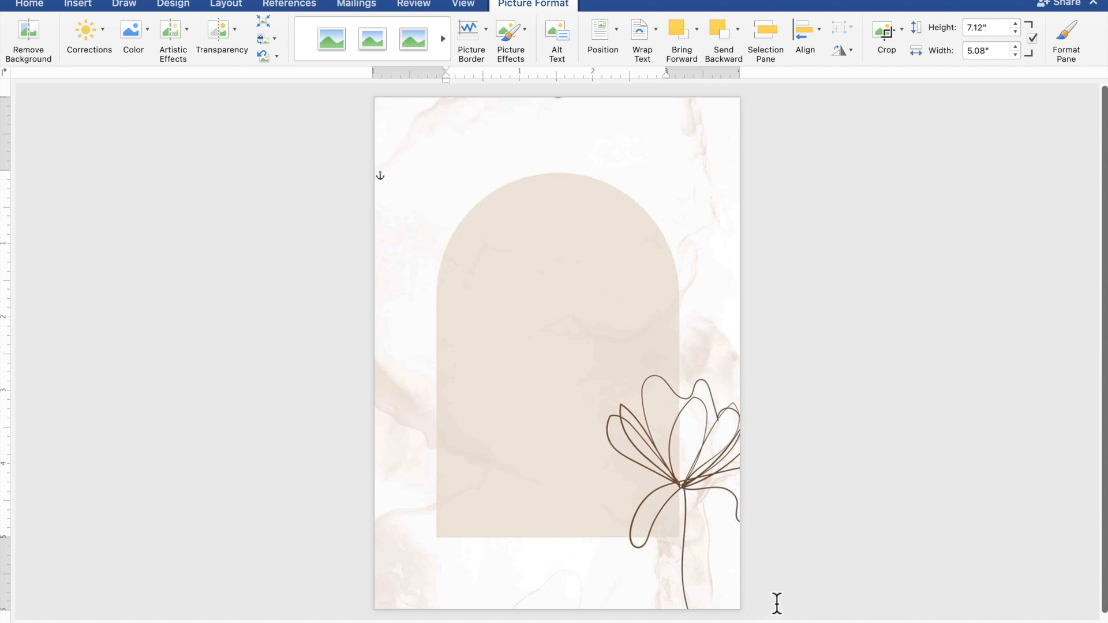
click(895, 534)
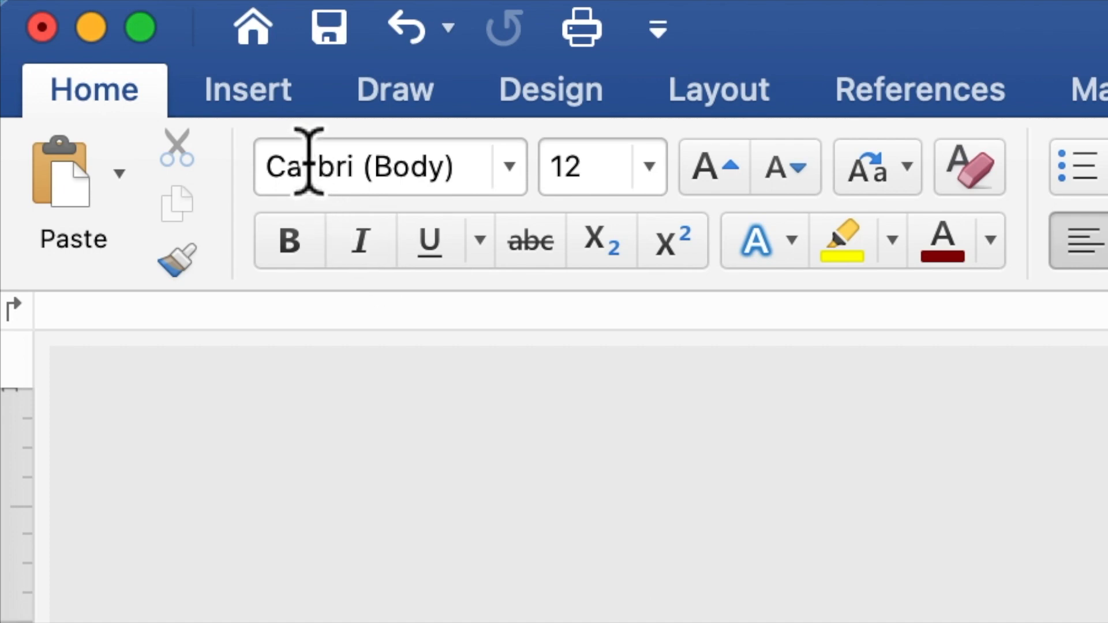
- Draw a rectangle about 4.74" high by 4.41" wide over the arch in the middle of the page
click(283, 104)
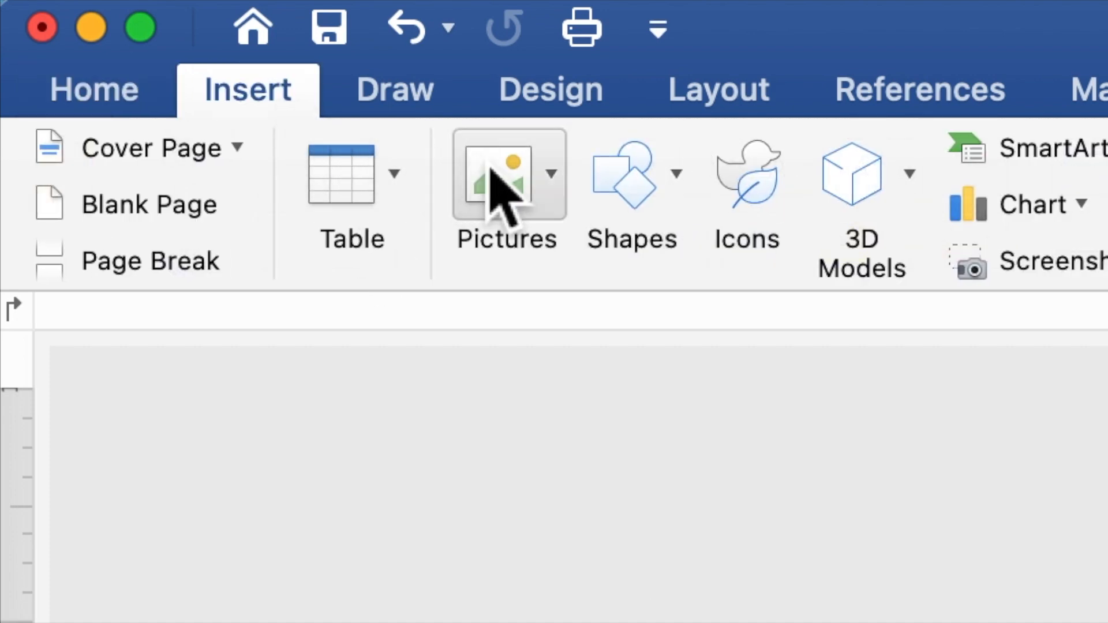
click(632, 199)
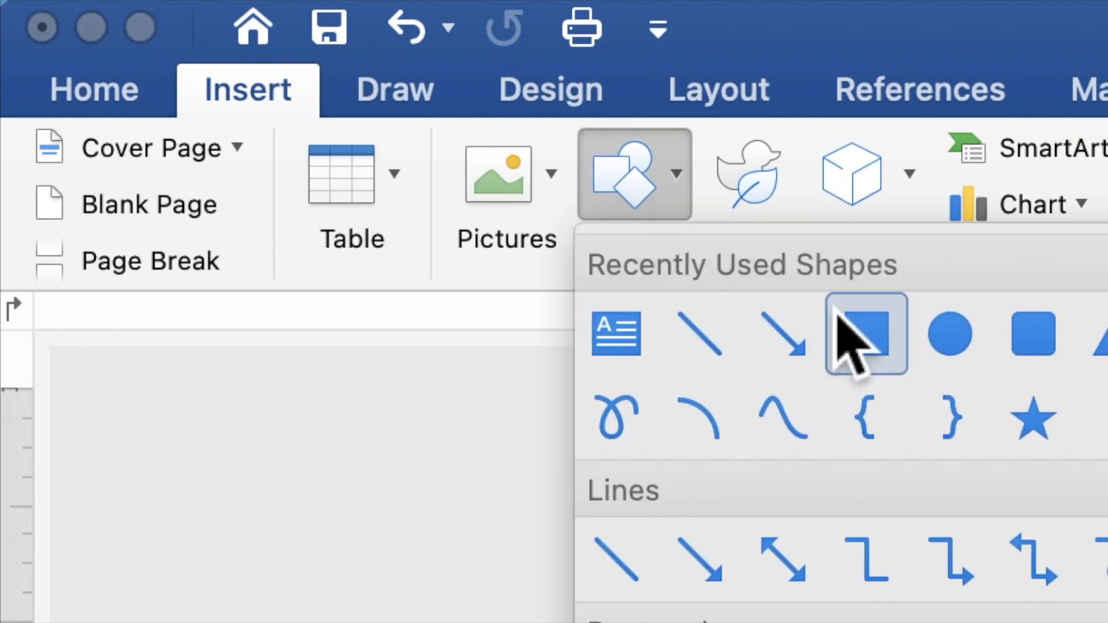
click(869, 337)
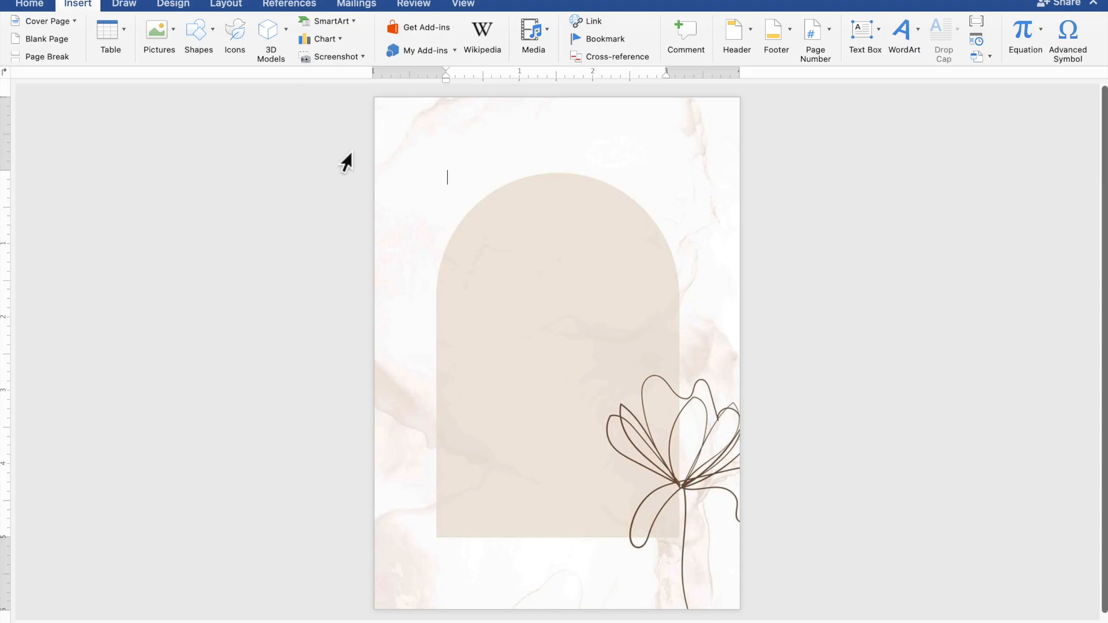
mouse_move(398, 199)
mouse_down()
mouse_move(539, 321)
mouse_move(547, 317)
mouse_move(701, 488)
mouse_move(730, 555)
mouse_up()
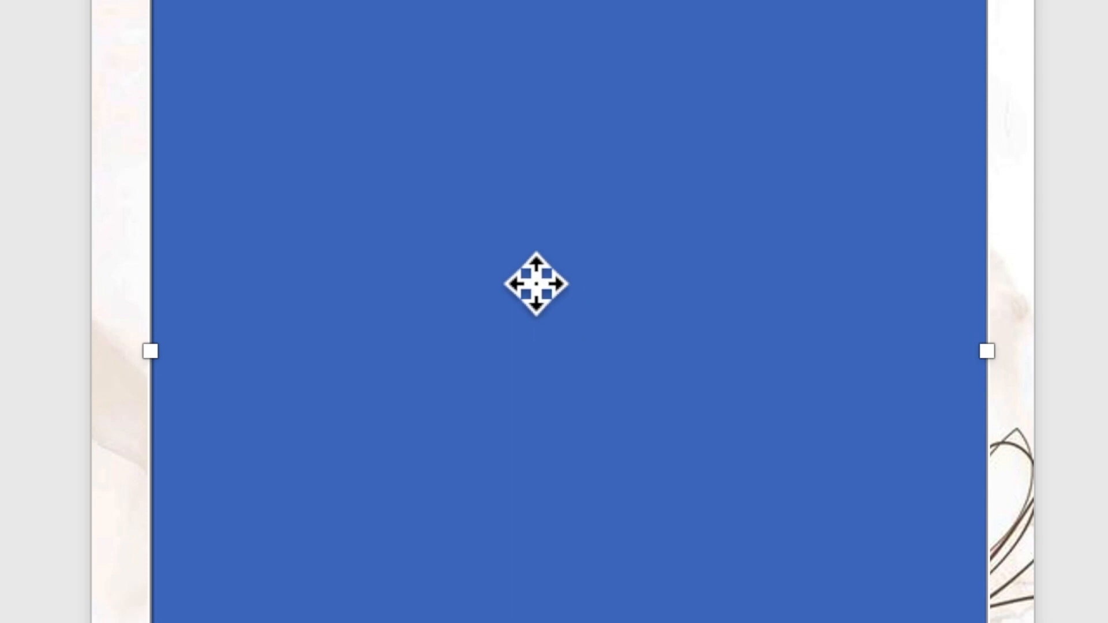
- Add the text "TOGETHER WITH THEIR FAMILIES" inside the rectangle, followed by a blank line
right_click(527, 289)
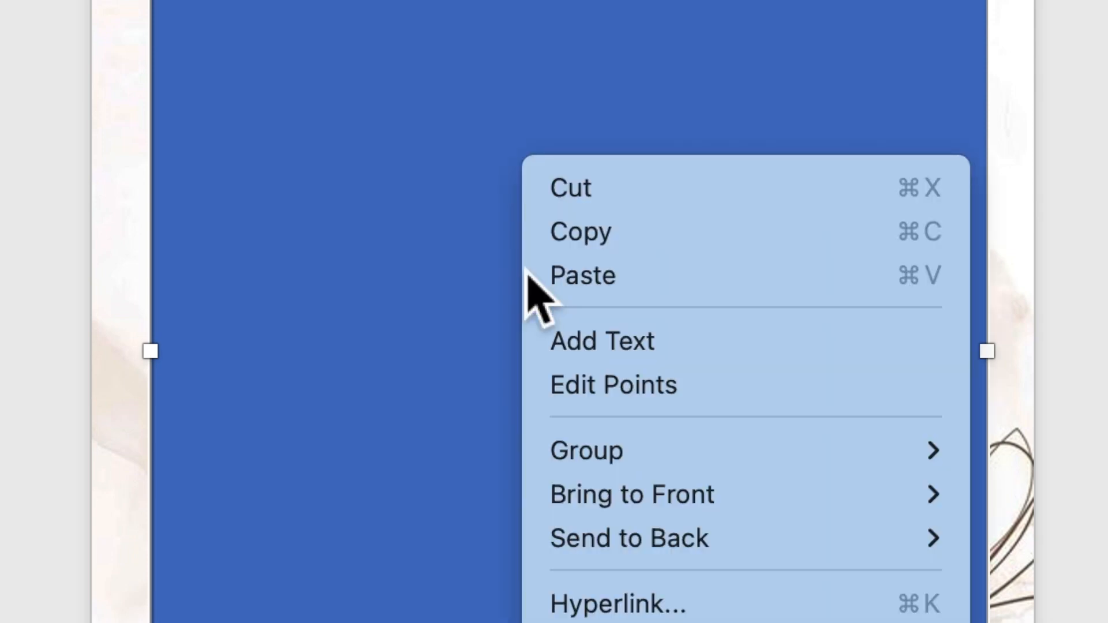
click(579, 357)
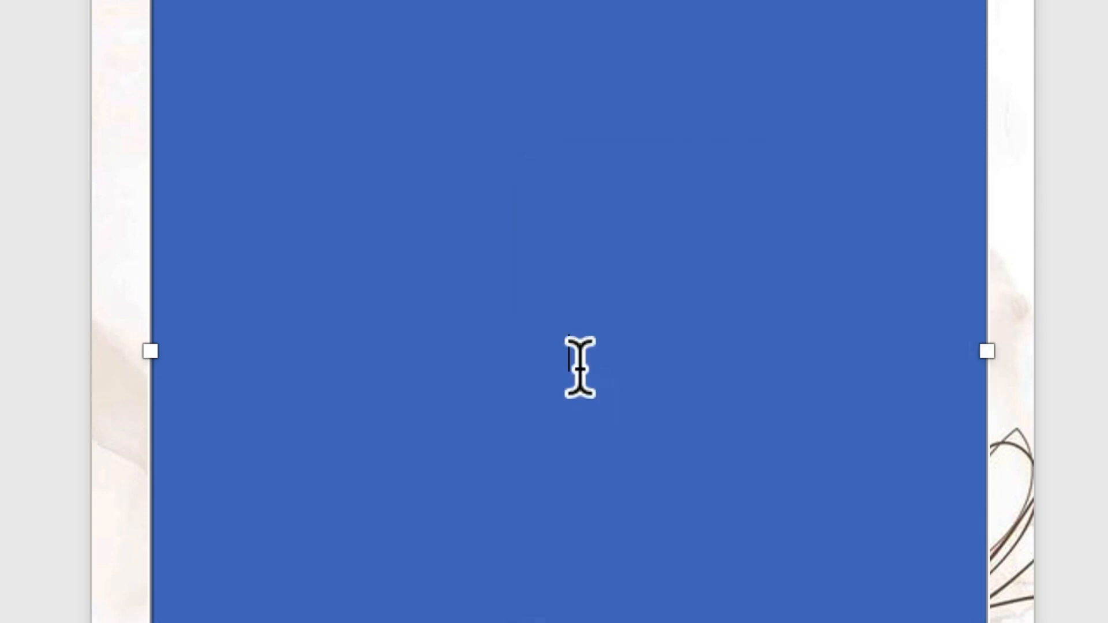
scroll(564, 380, up, 5)
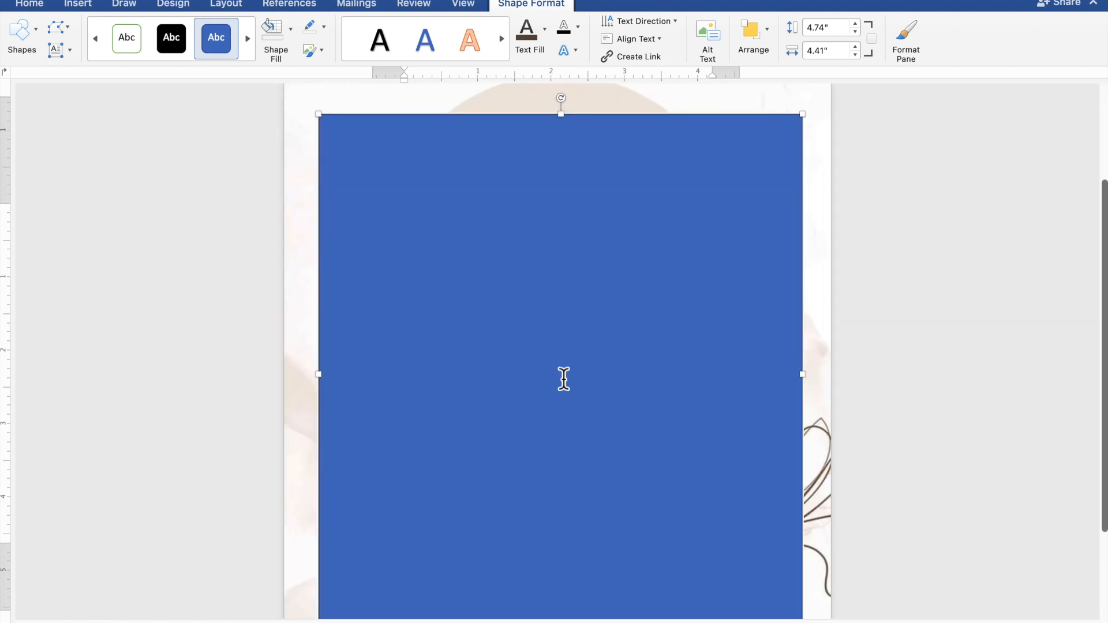
scroll(564, 379, down, 1)
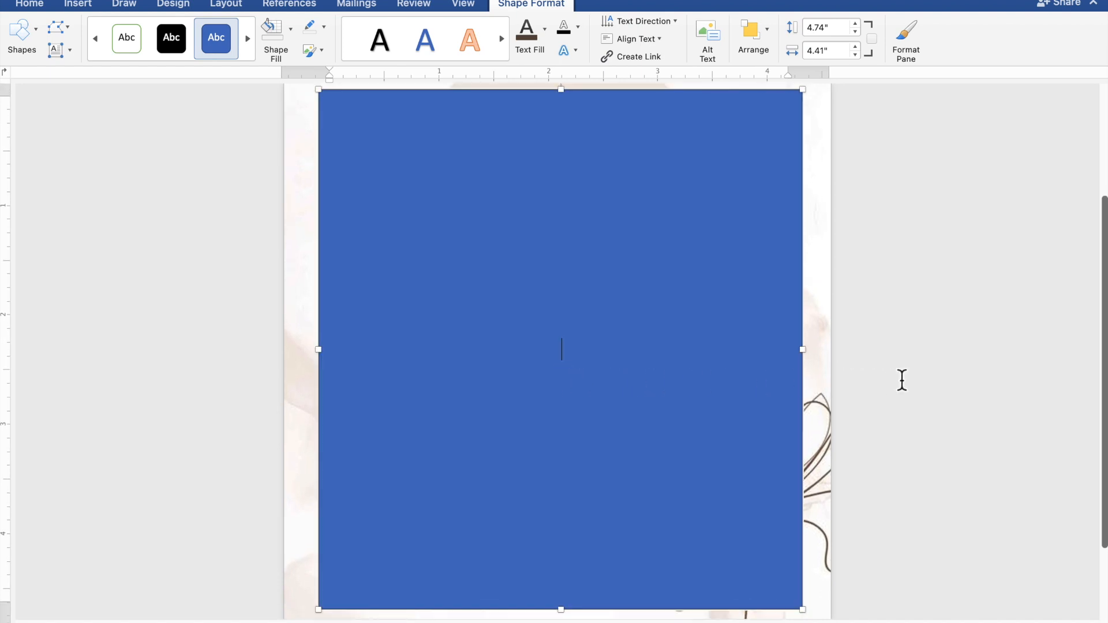
text(TOGETHE)
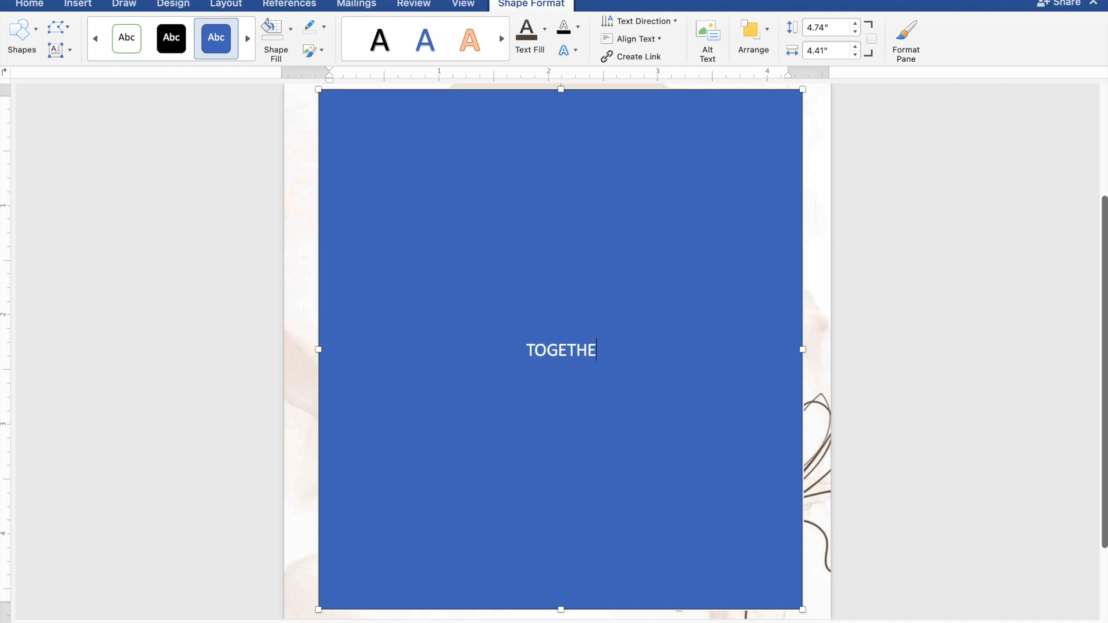
text(R W)
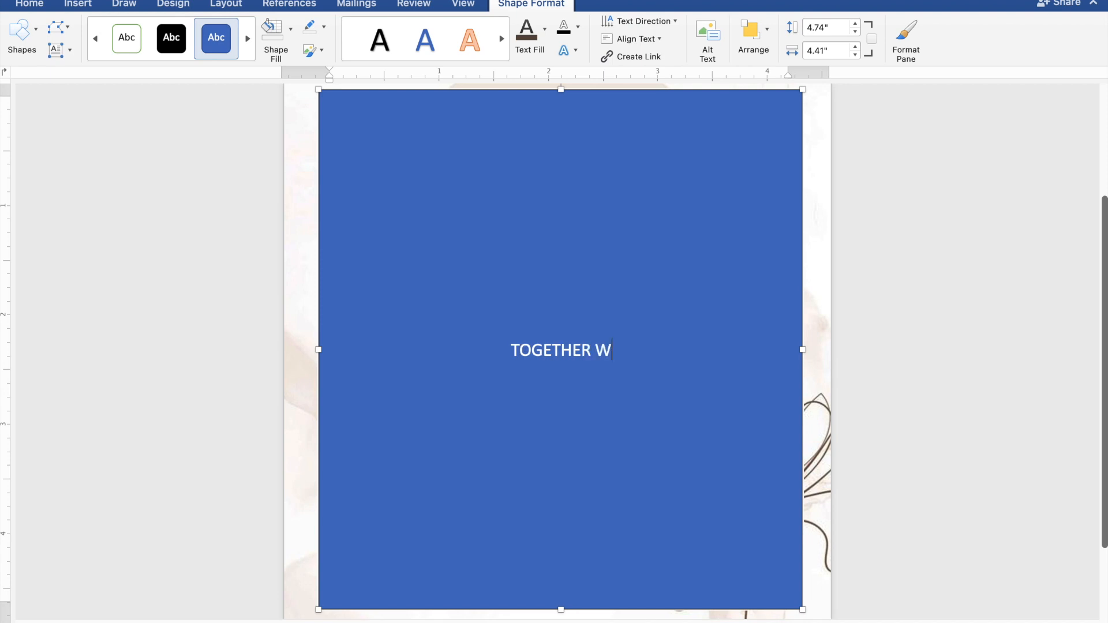
text(ITH)
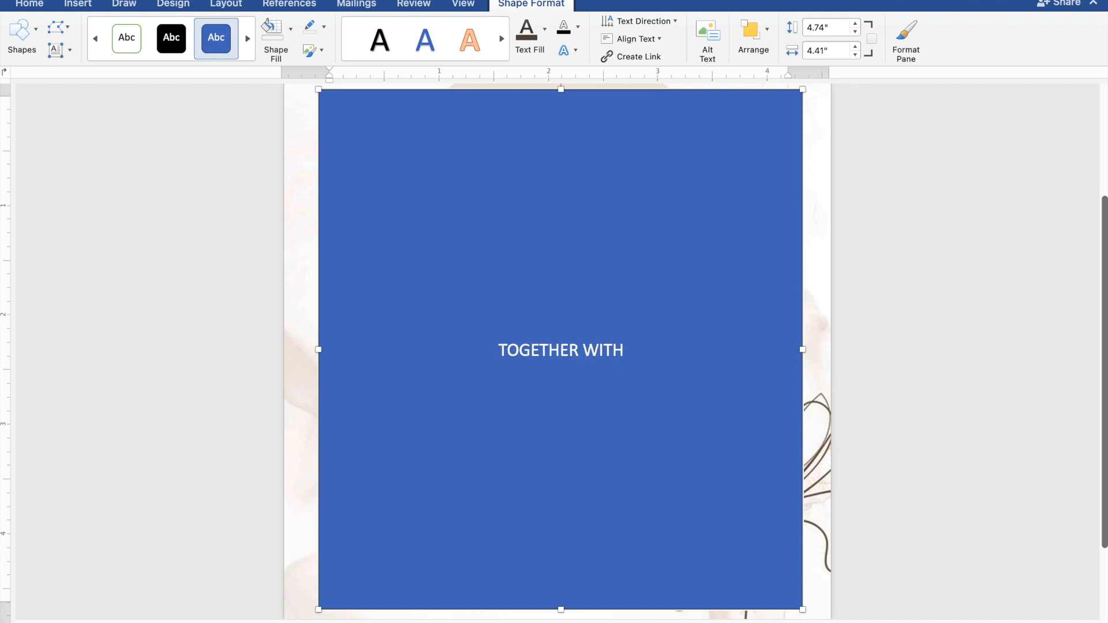
text( TH)
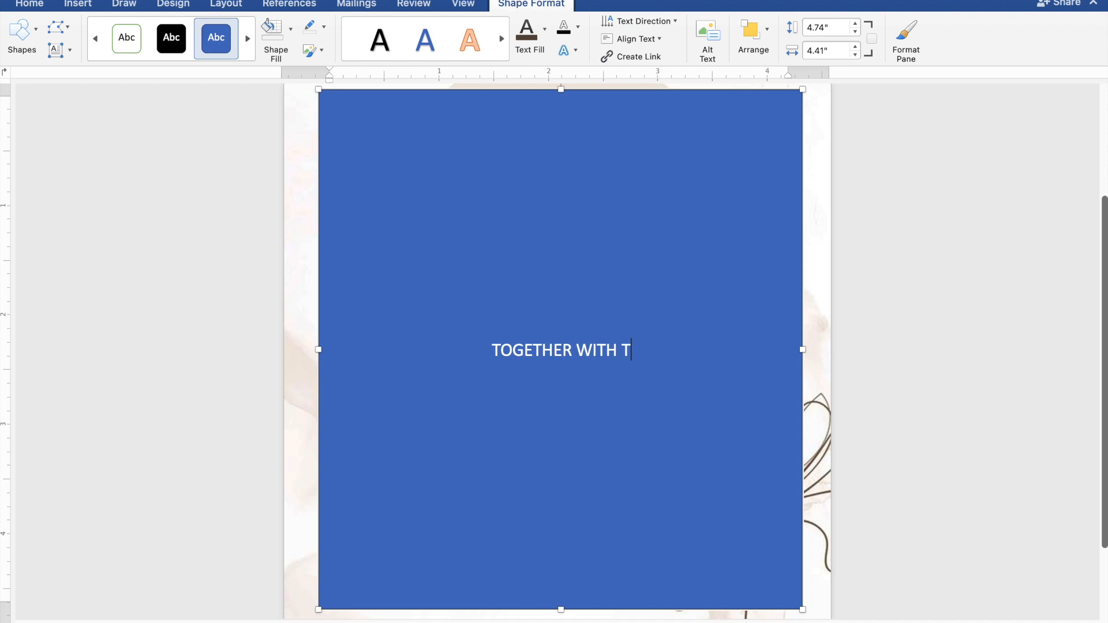
text(EI)
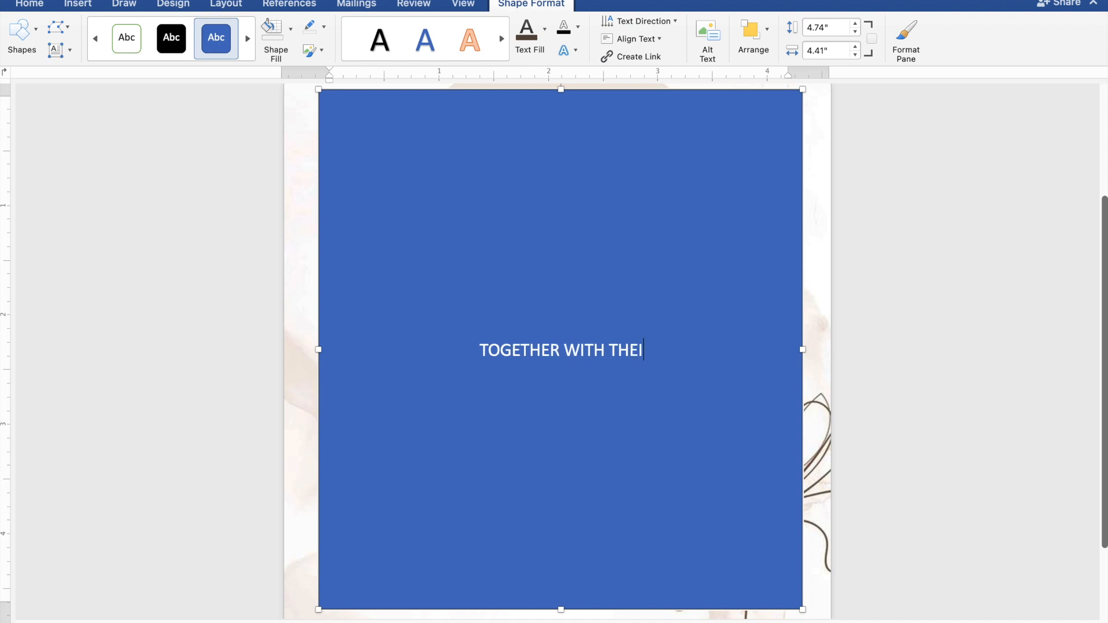
text(R F)
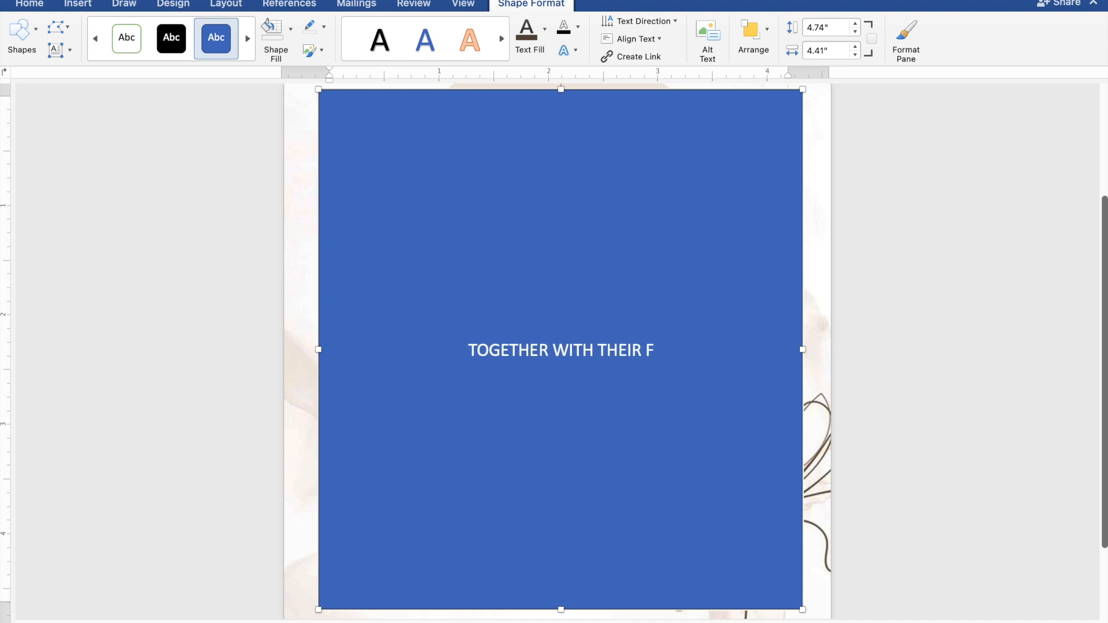
text(AMILIES)
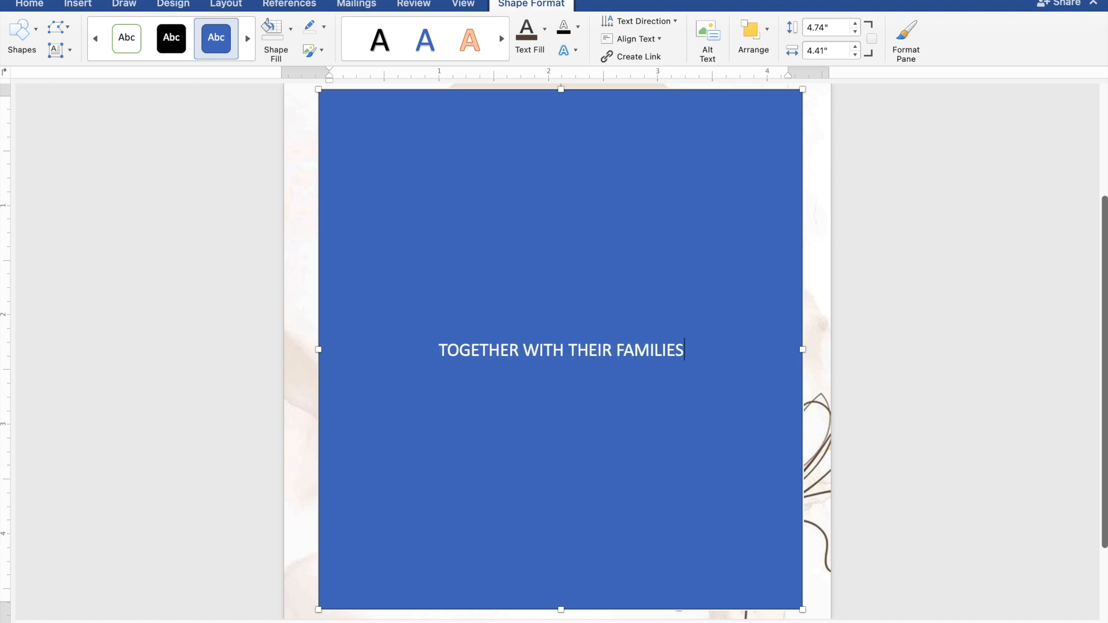
key(Return)
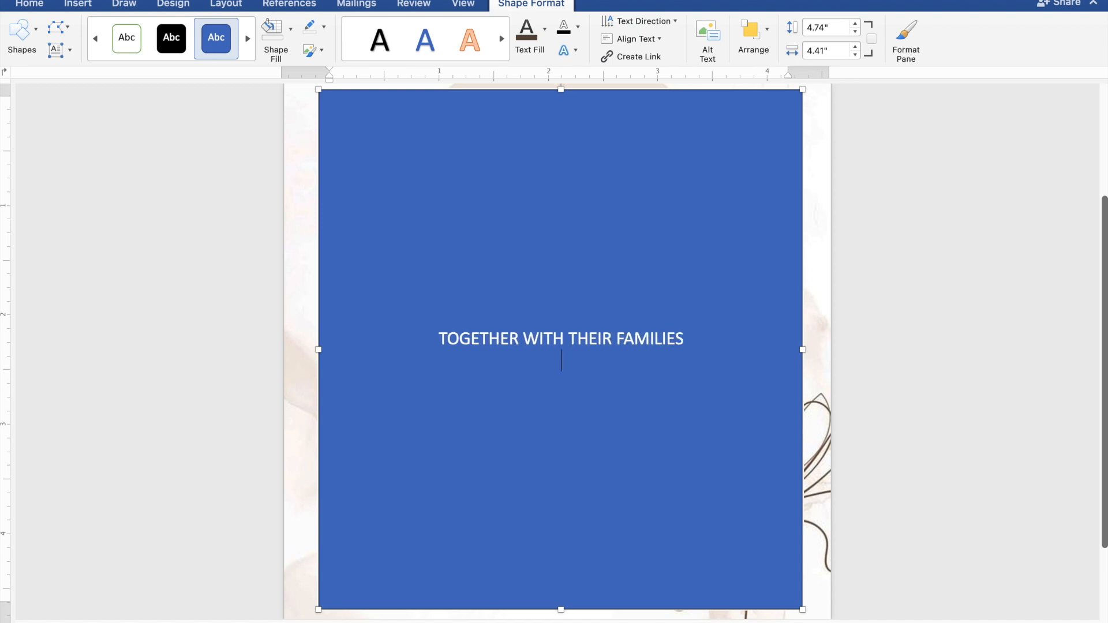
key(Return)
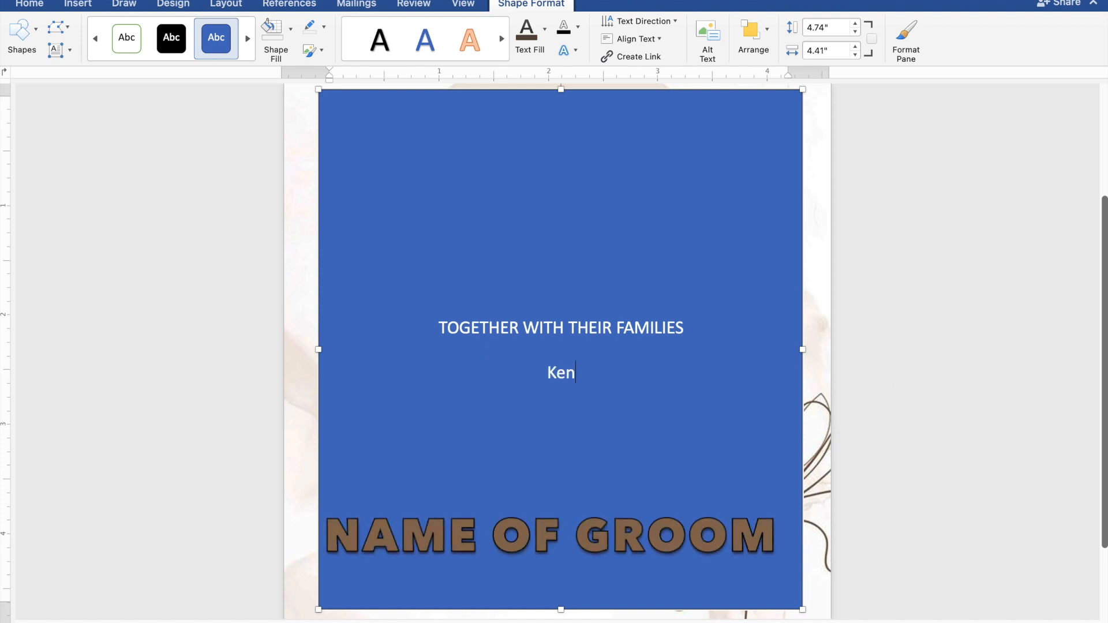
- Enter the groom's full name on its own line below the blank line in the rectangle
key(Return)
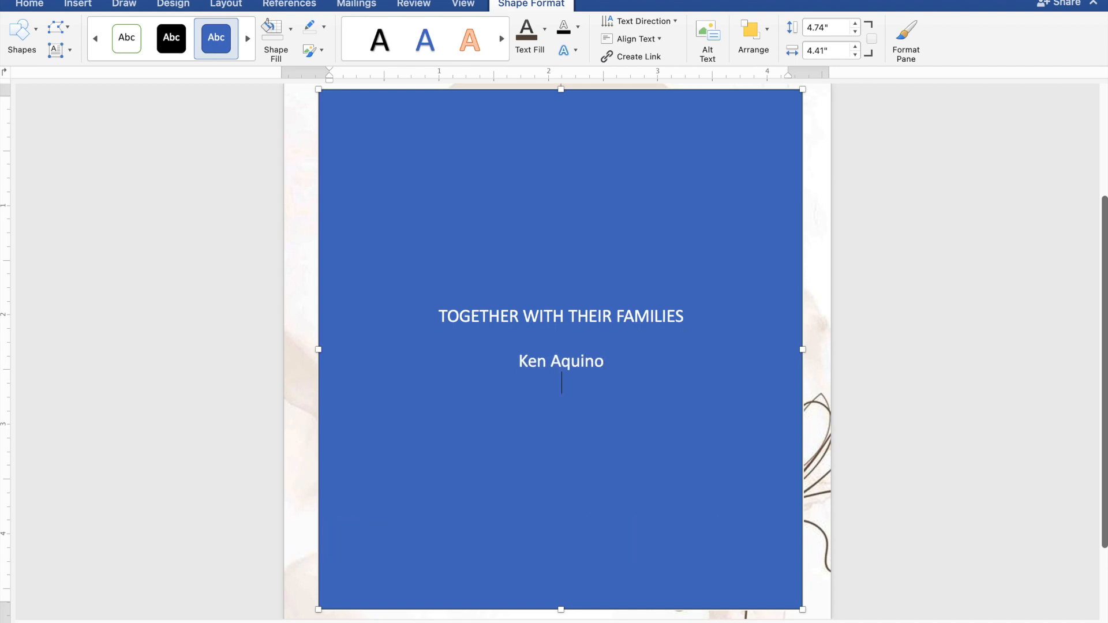
- Add "AND" and the bride's full name on separate lines under the groom's name, followed by a blank line
text(AND )
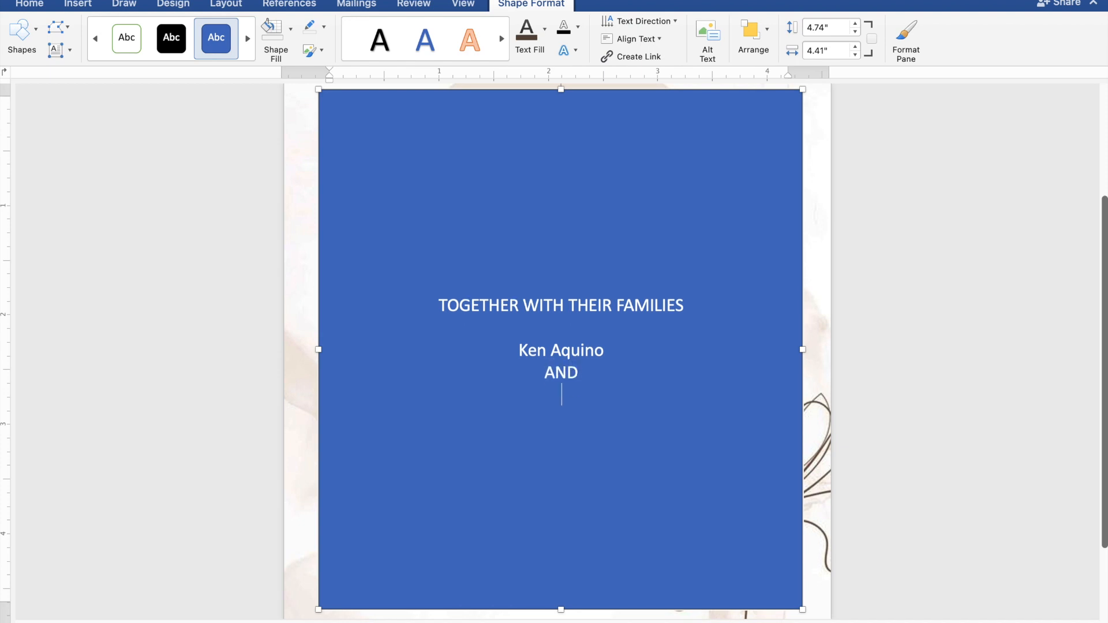
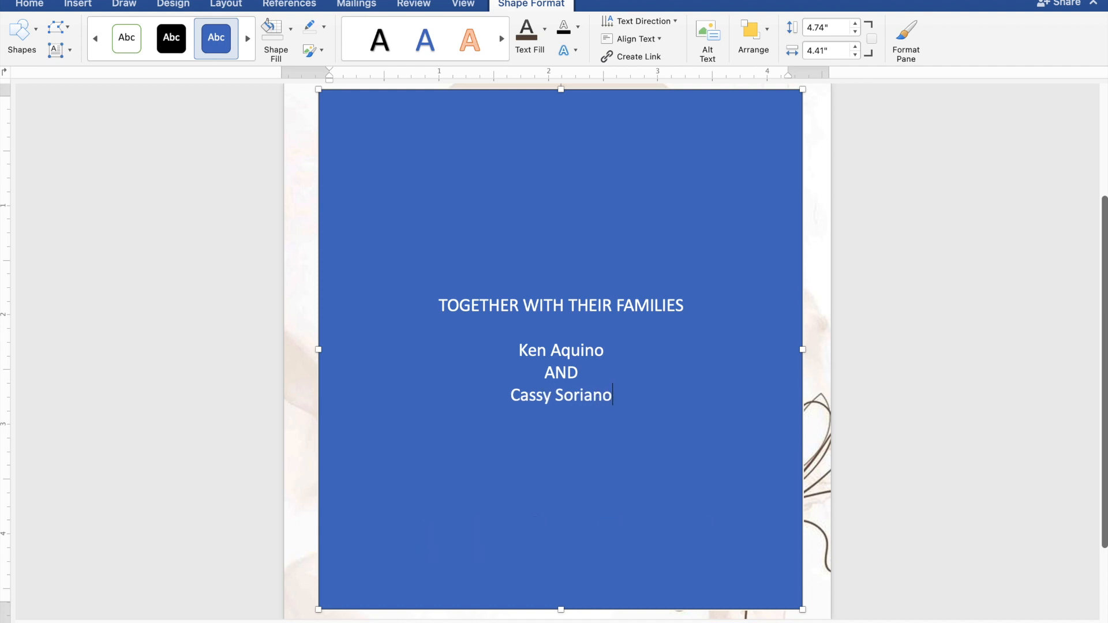
key(Return)
key(Return)
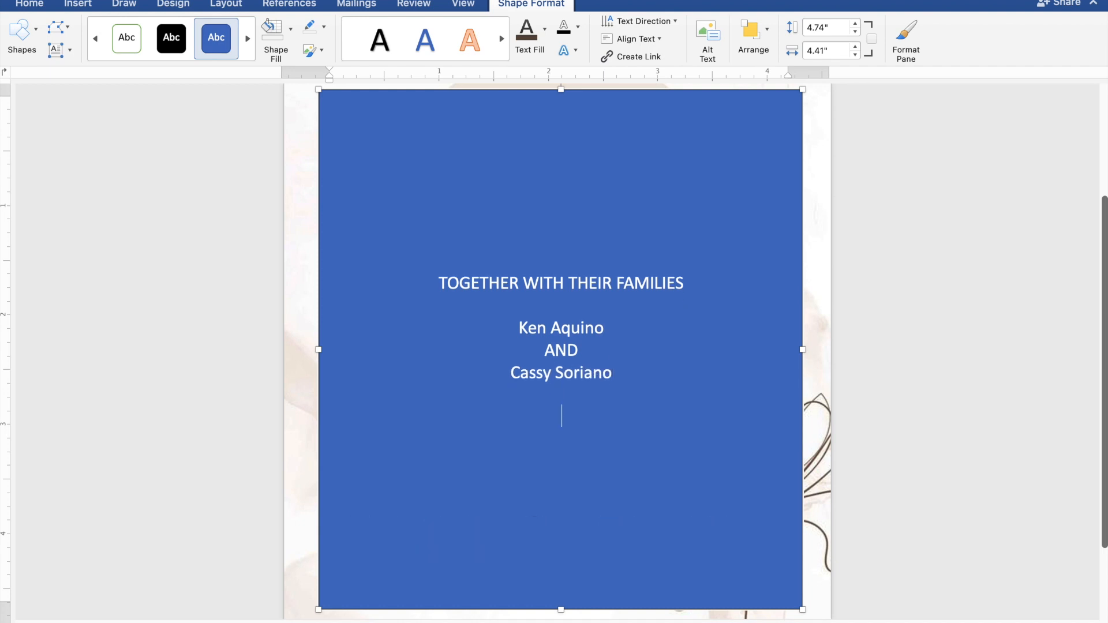
- Add the line "REQUEST THE PLEASURE OF YOUR PRESENCE" below the couple's names in the rectangle
text(REQUEST T)
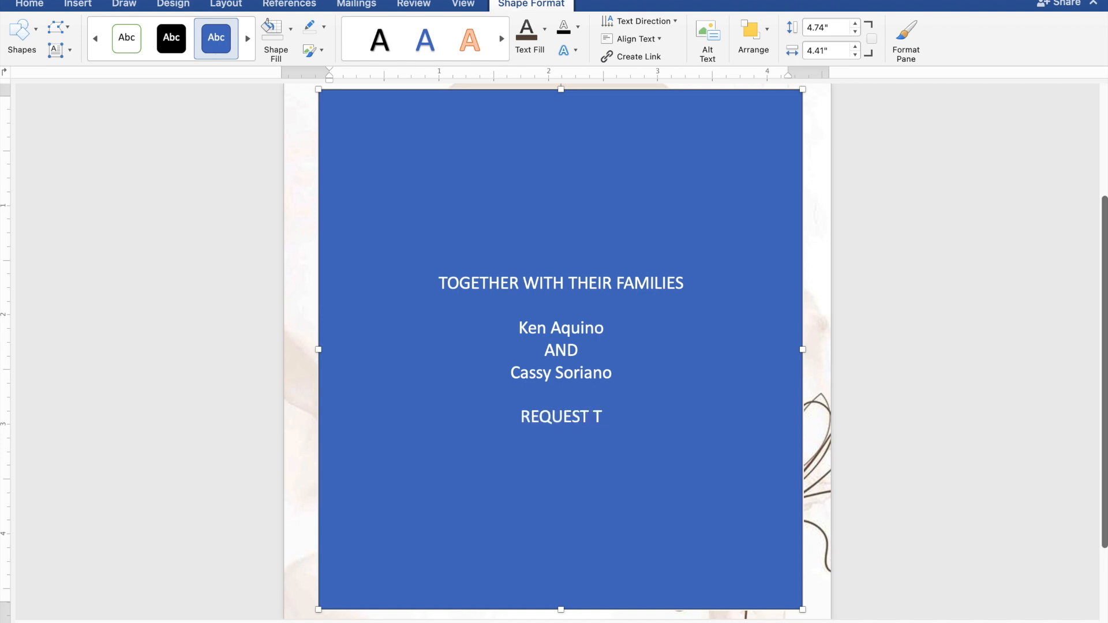
text(HE)
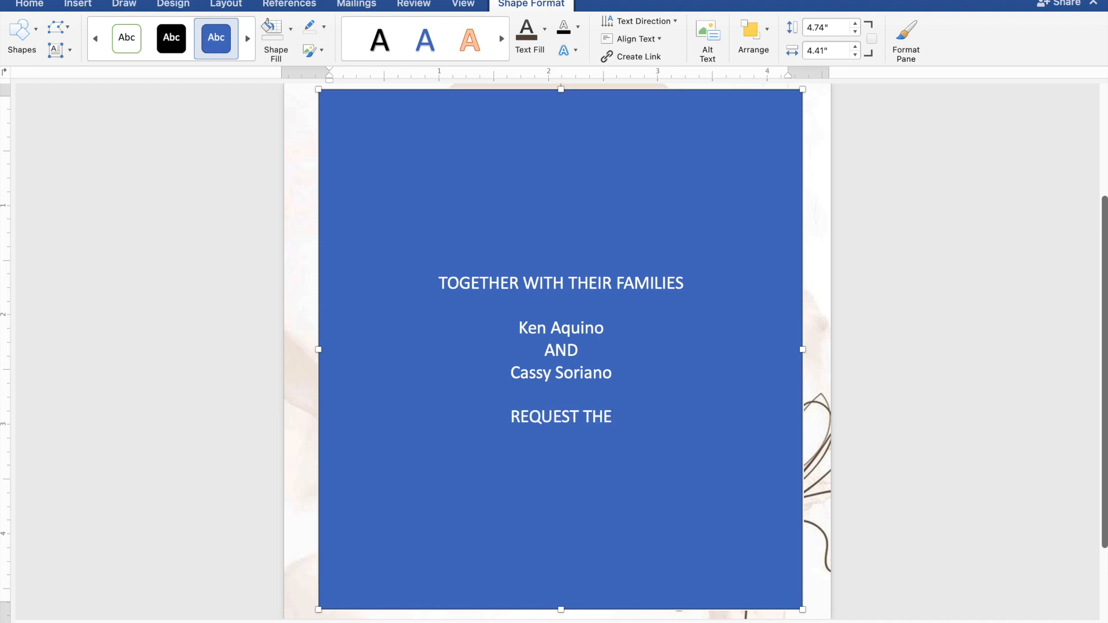
text( PLEASU)
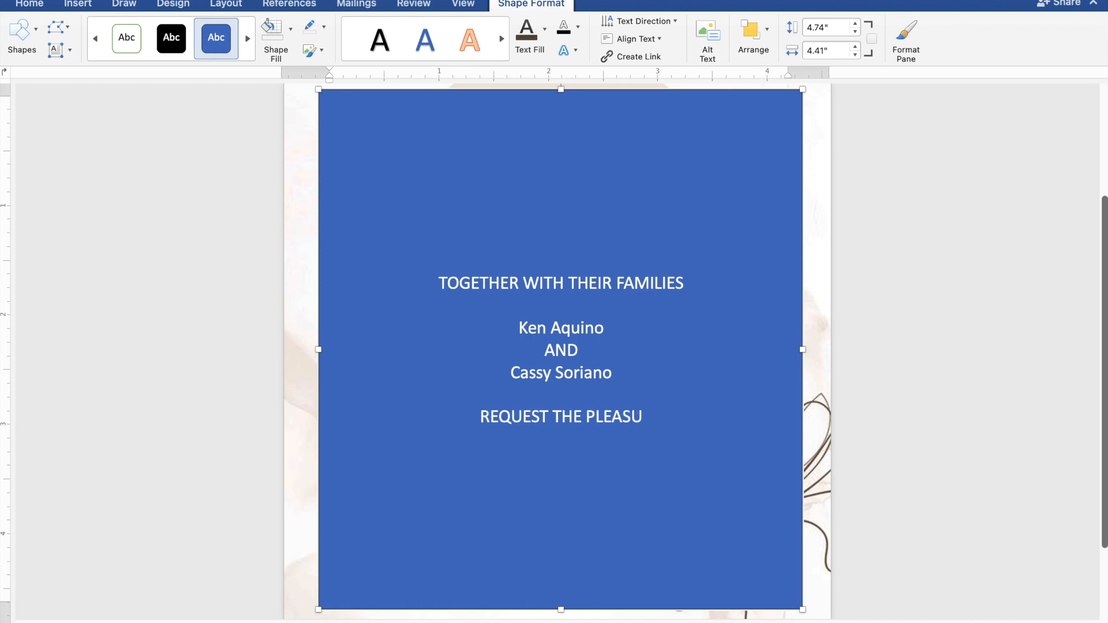
text(RE OF)
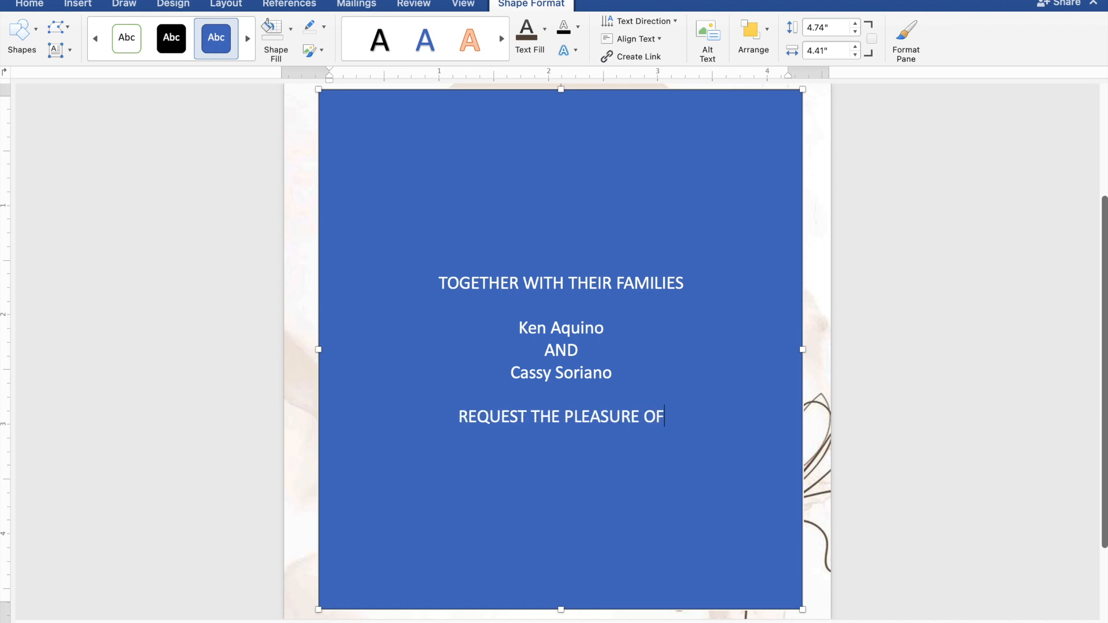
text( Y)
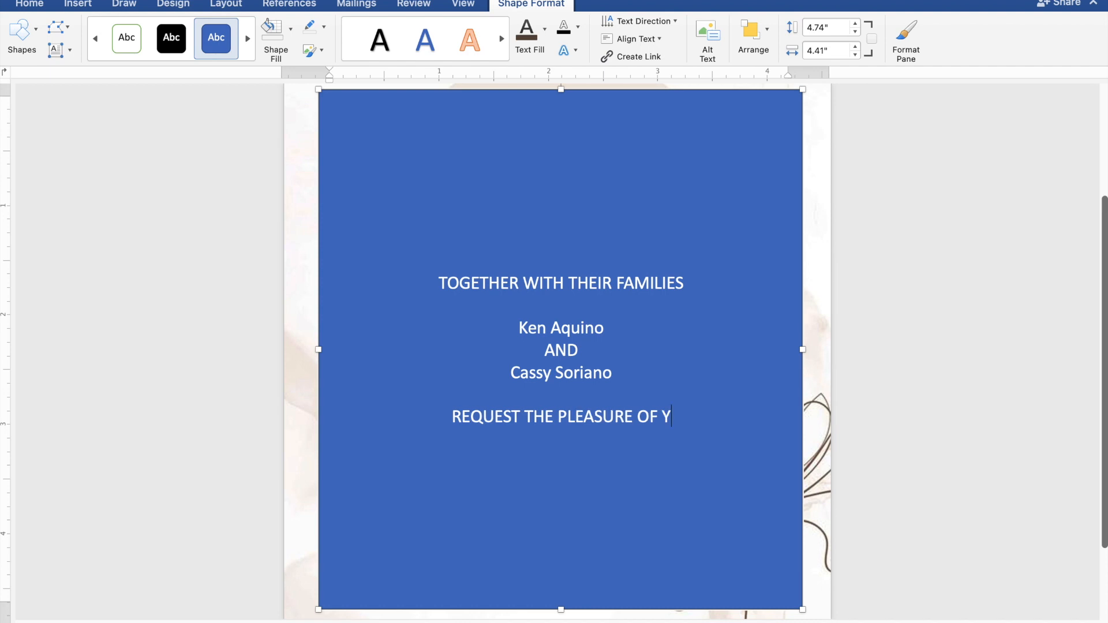
text(OUR)
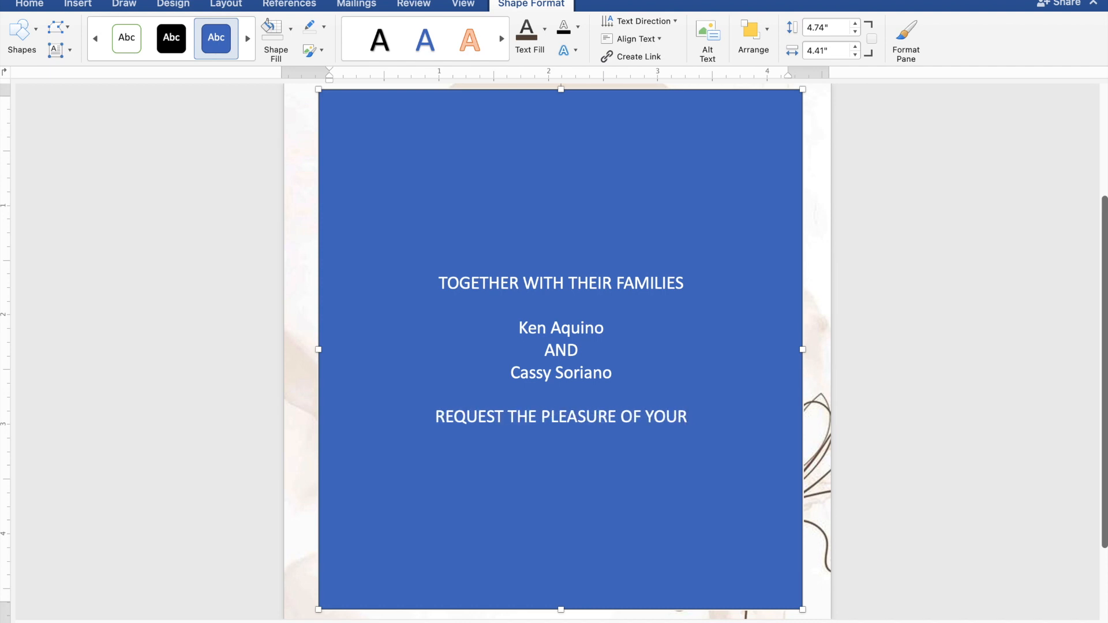
text( PRE)
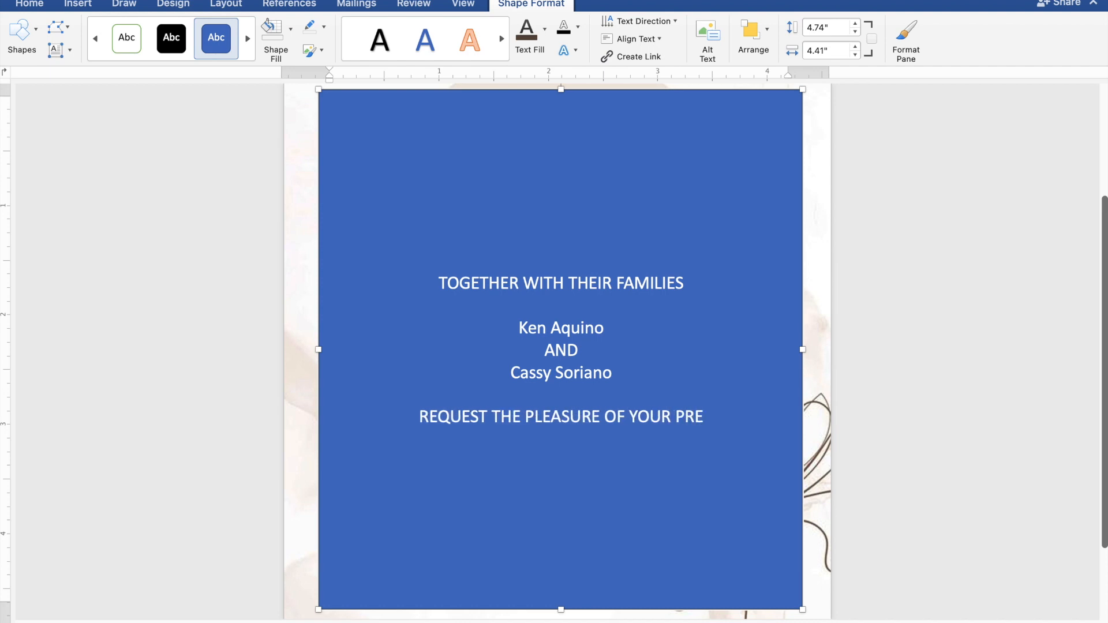
text(SENCE)
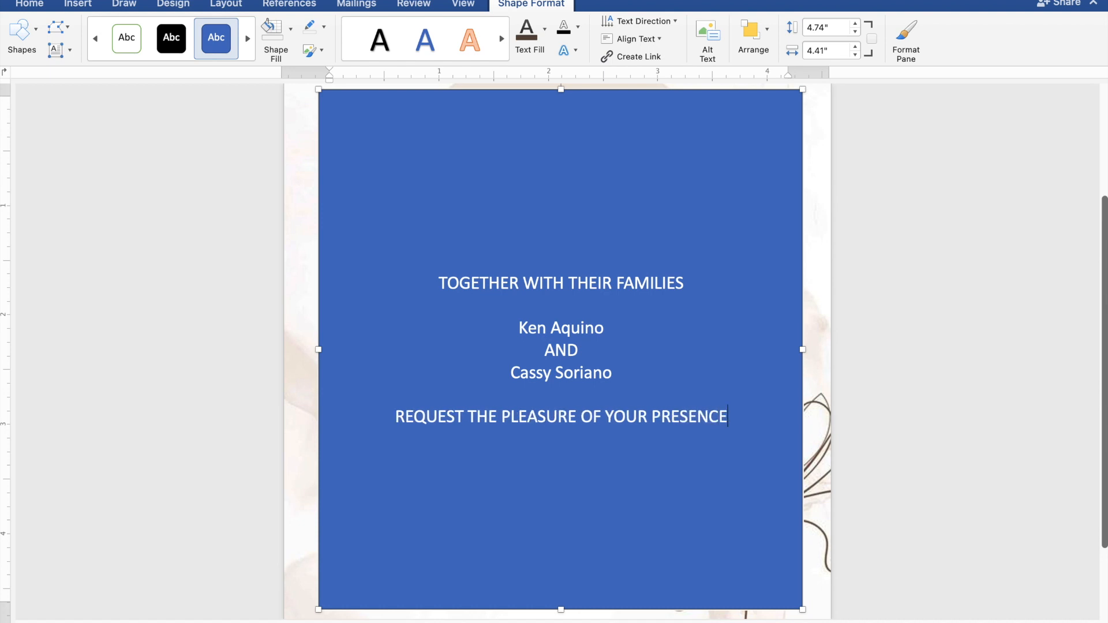
- Add "AS THEY JOYFULLY UNITE IN MARRIAGE" on a new line directly under the request line
key(Return)
text(AS)
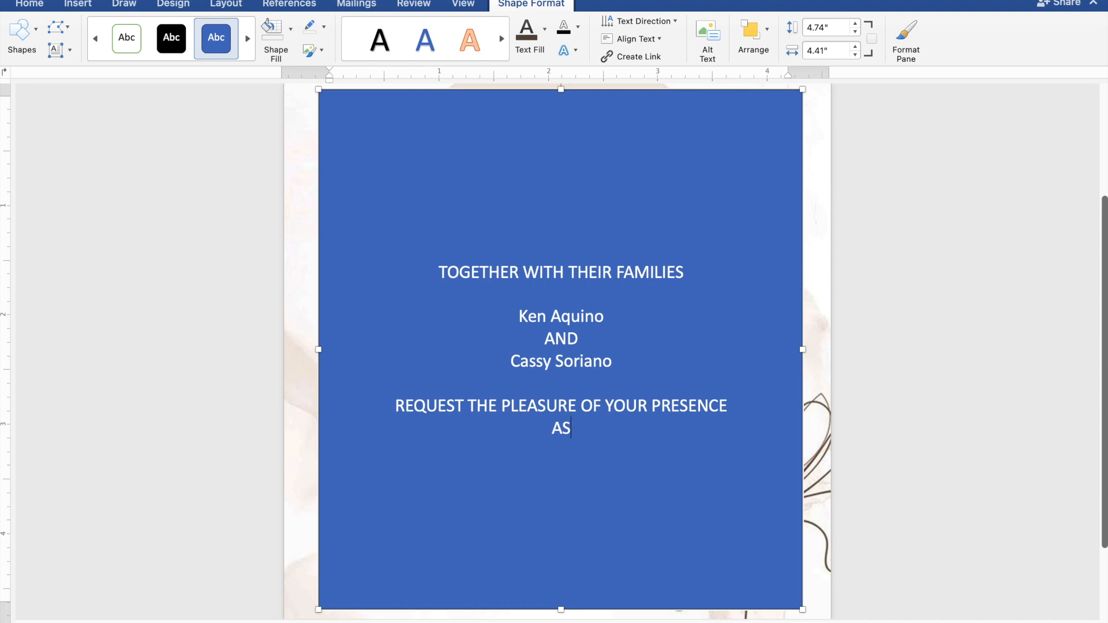
text( THEY JO)
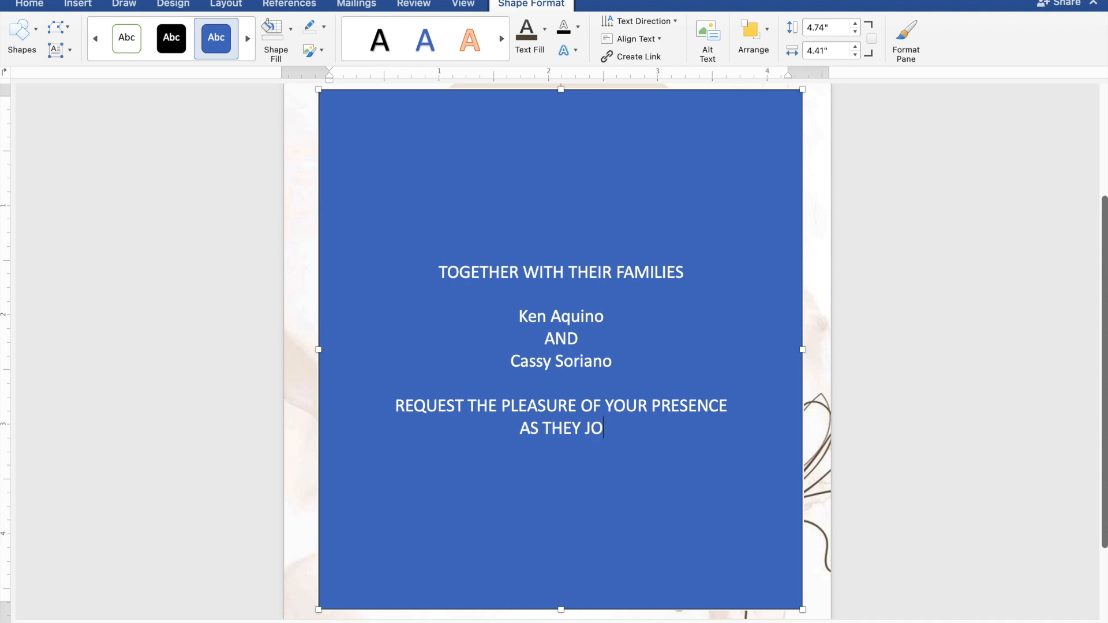
text(Y)
text(FU)
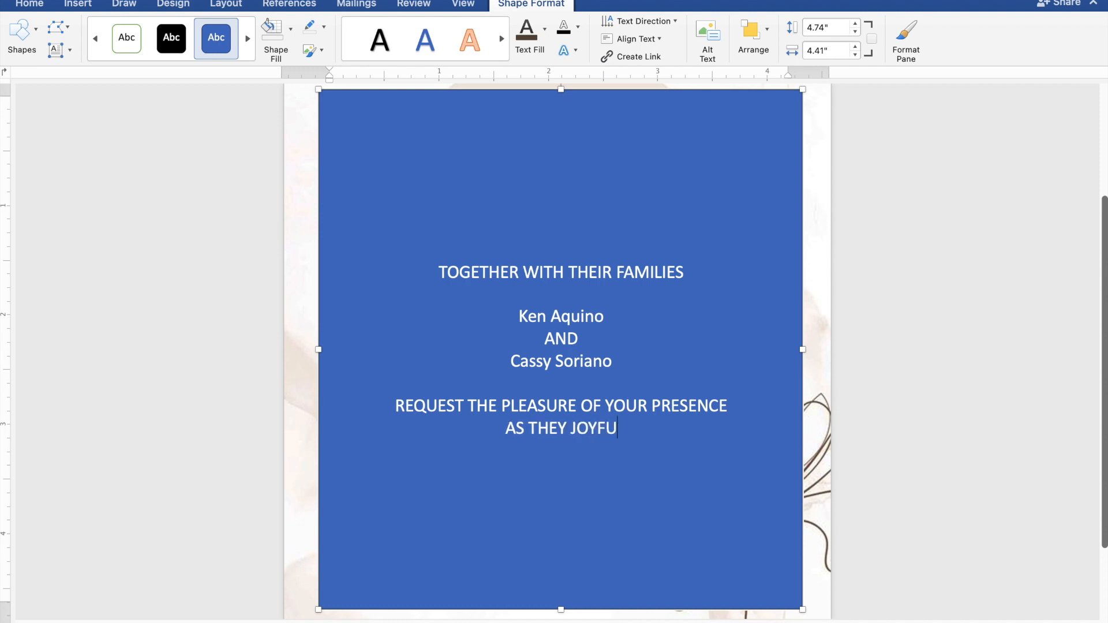
text(LLY)
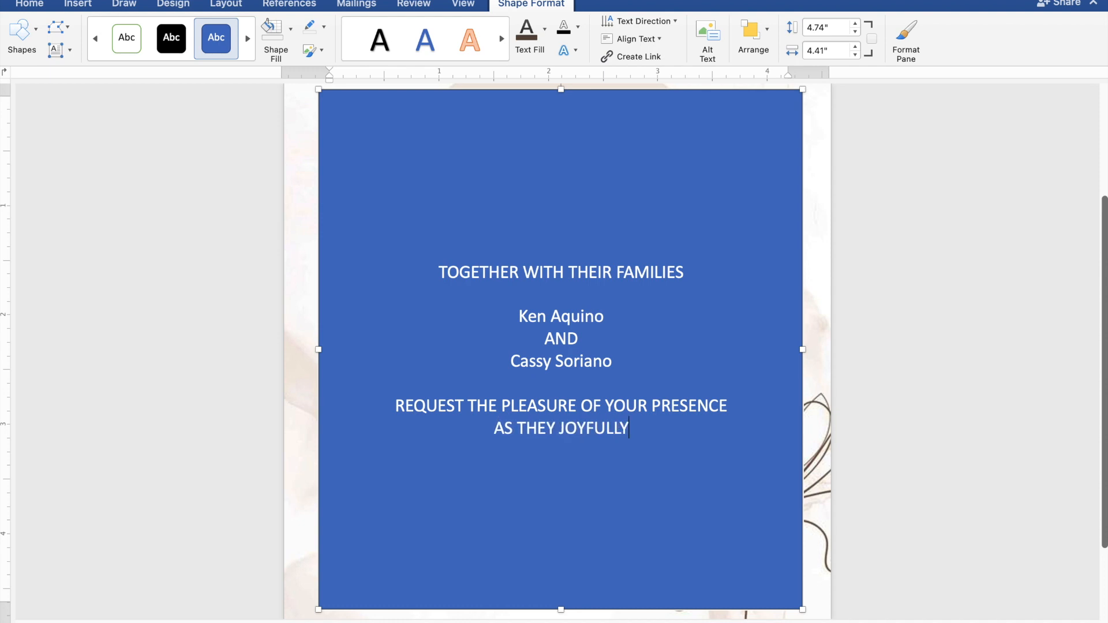
text( UN)
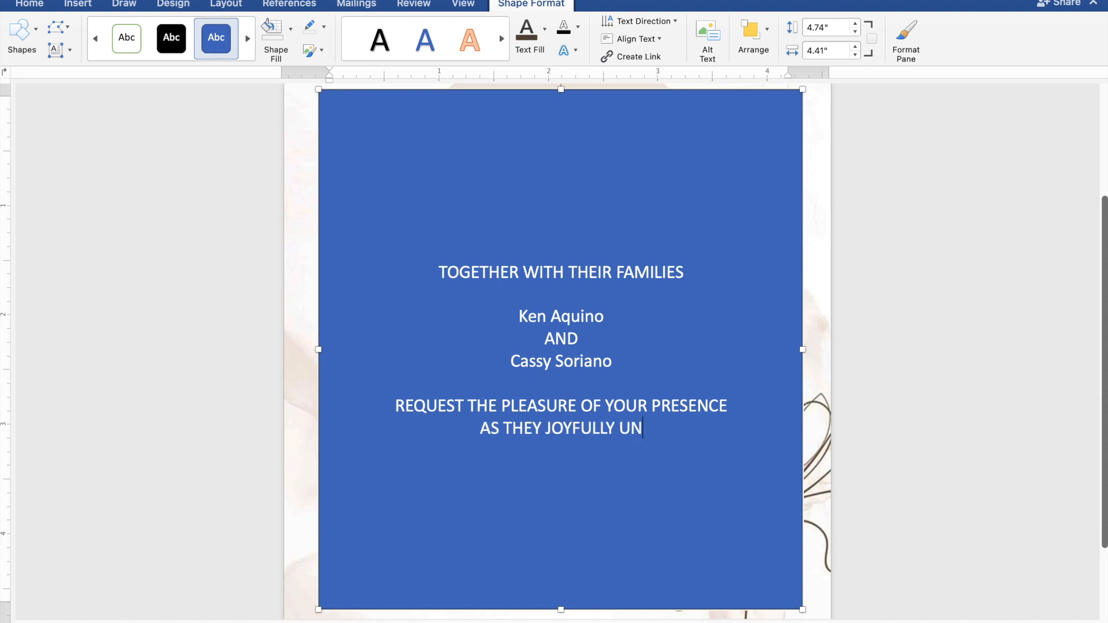
text(ITE )
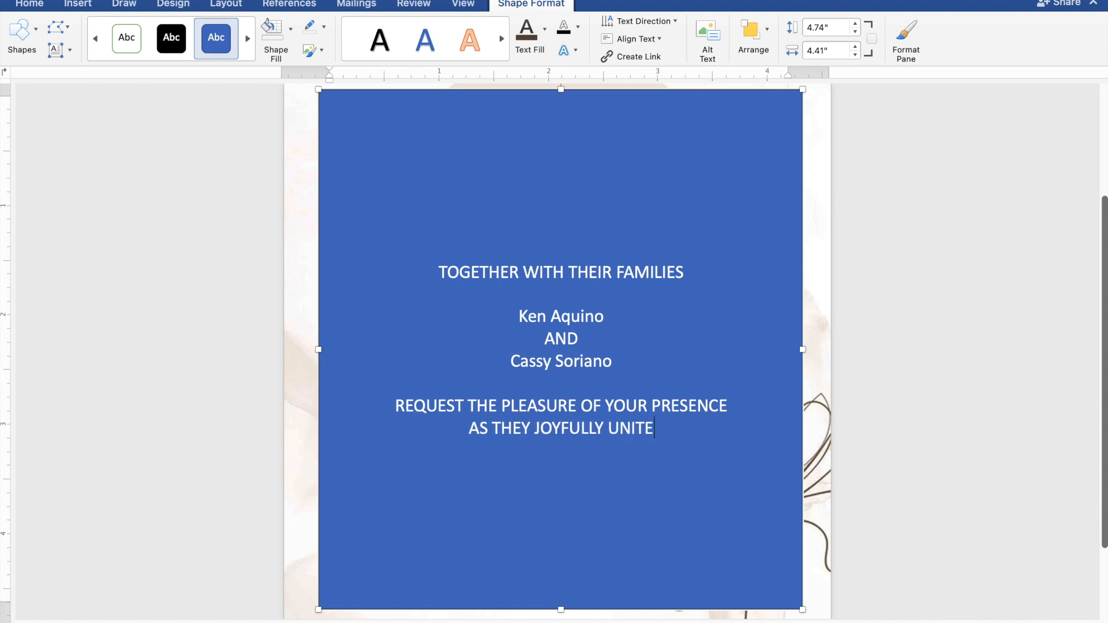
text(IN)
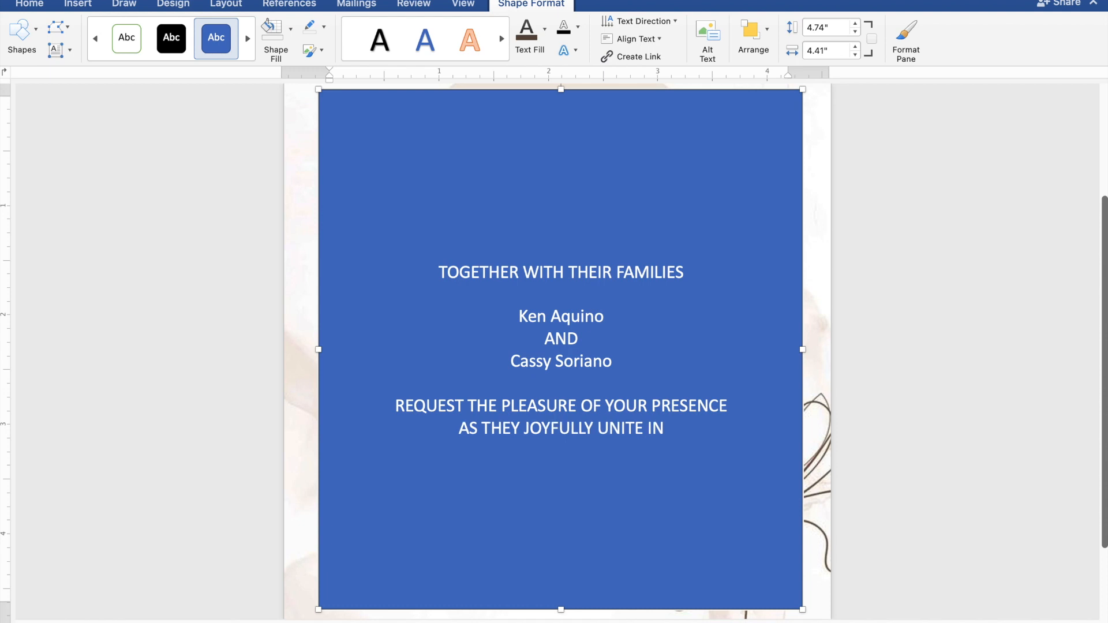
text( M)
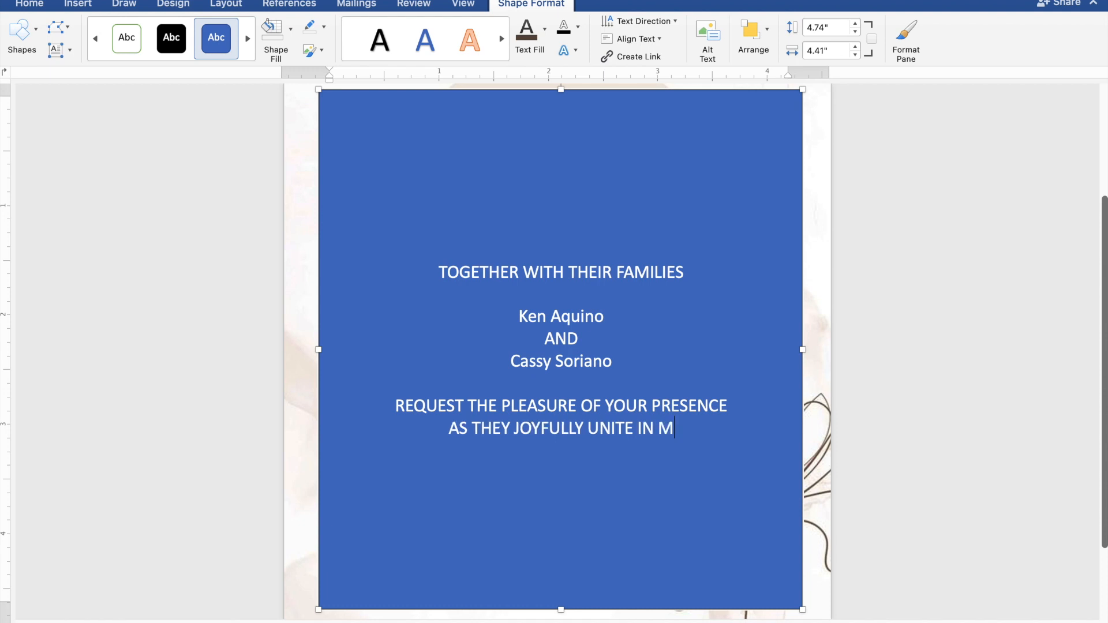
text(ARR)
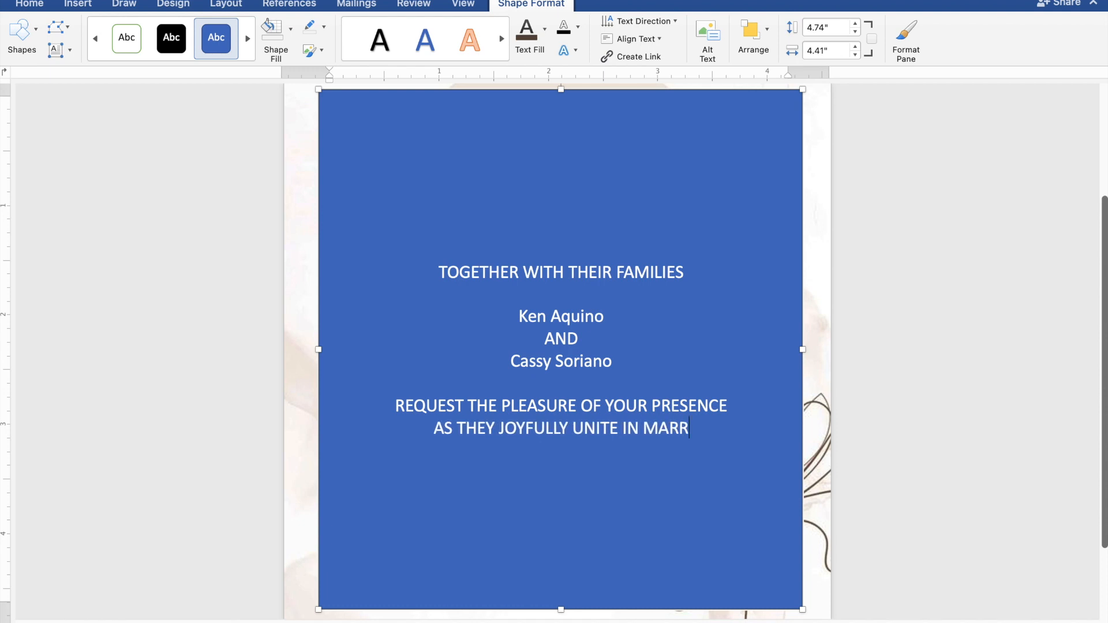
text(IAG)
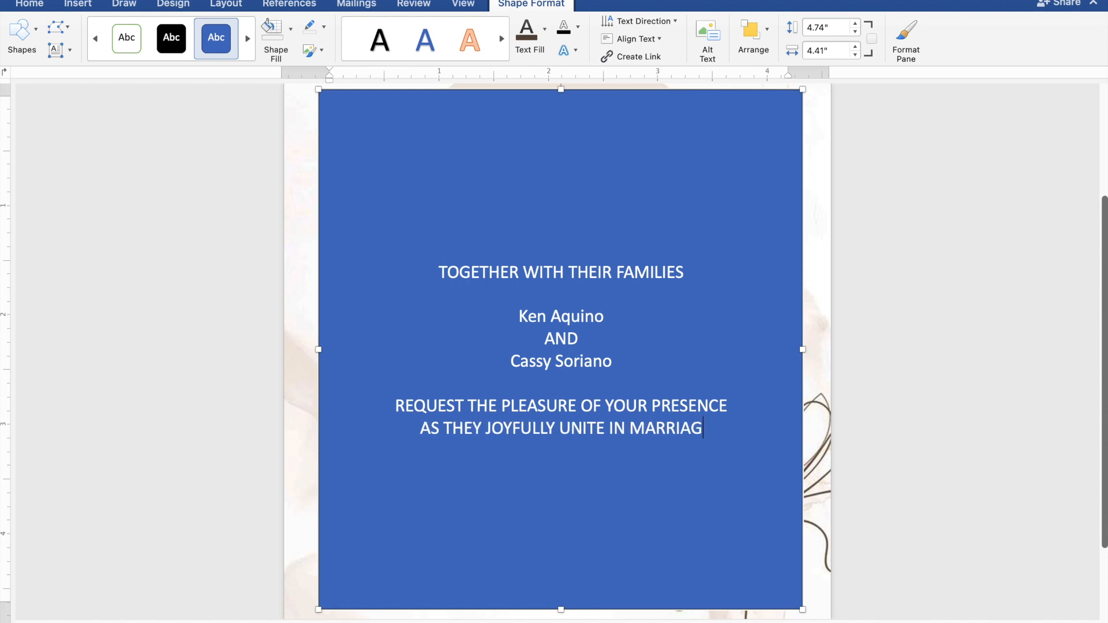
text(E)
- Leave a blank line under the marriage line and add the wedding day "SUNDAY"
key(Return)
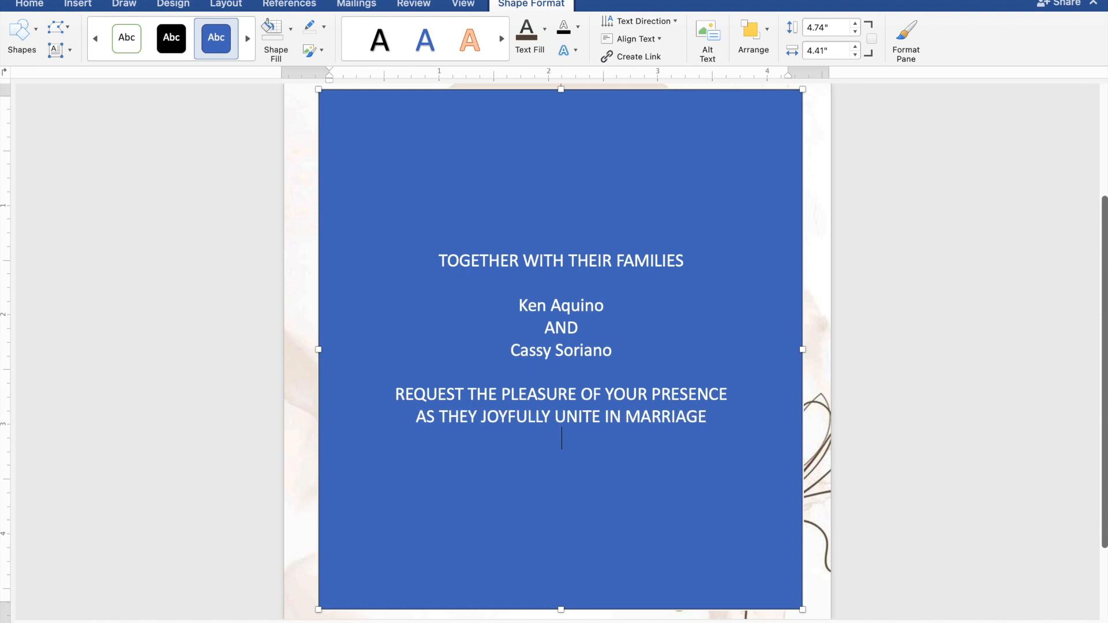
key(Return)
text(S)
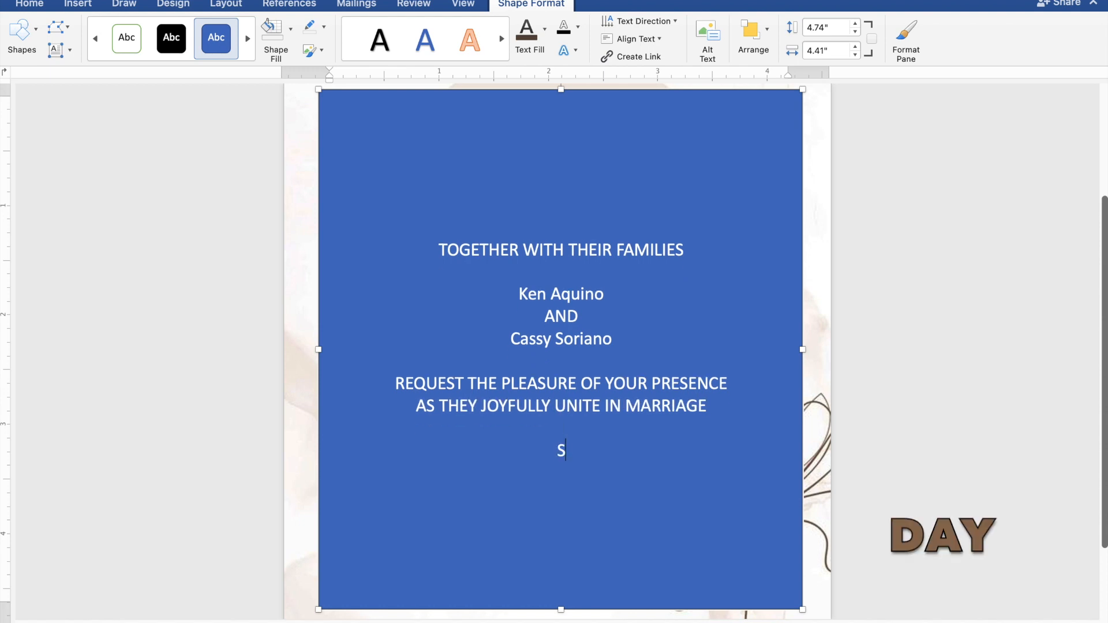
text(UNDAY)
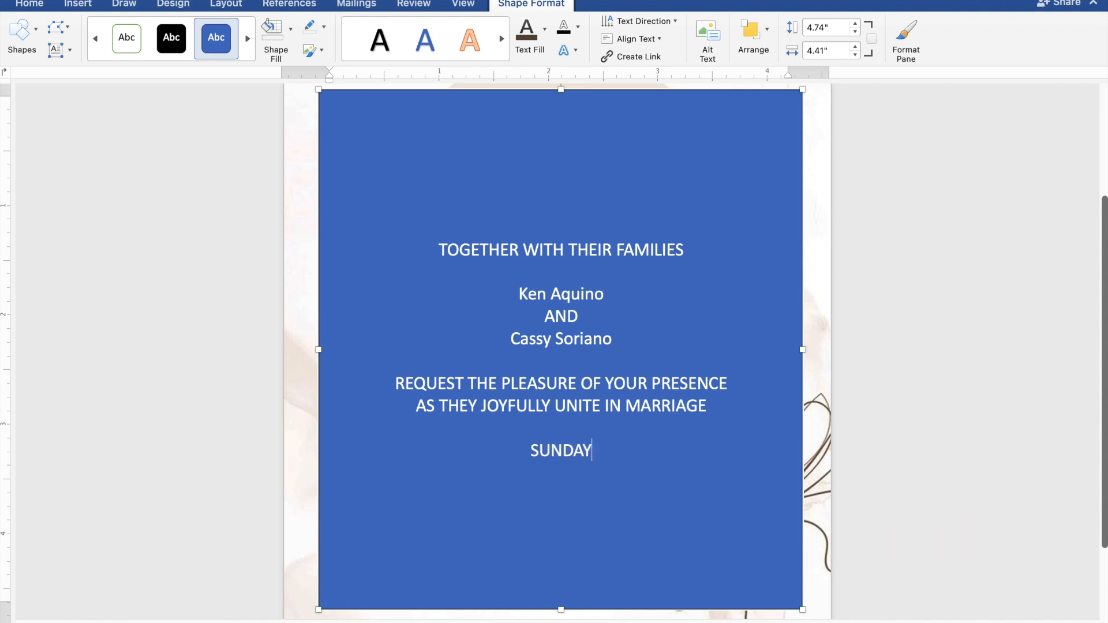
- Add the wedding date "FEBRUARY 25, 2024" on its own line below the day
key(Return)
text(FE)
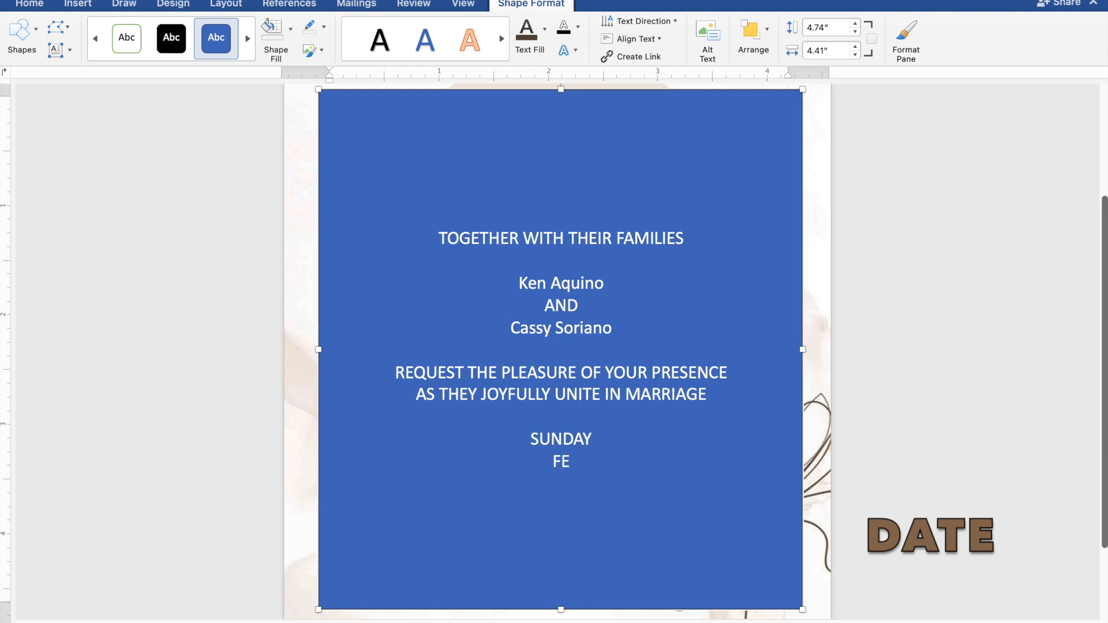
text(BRUARY)
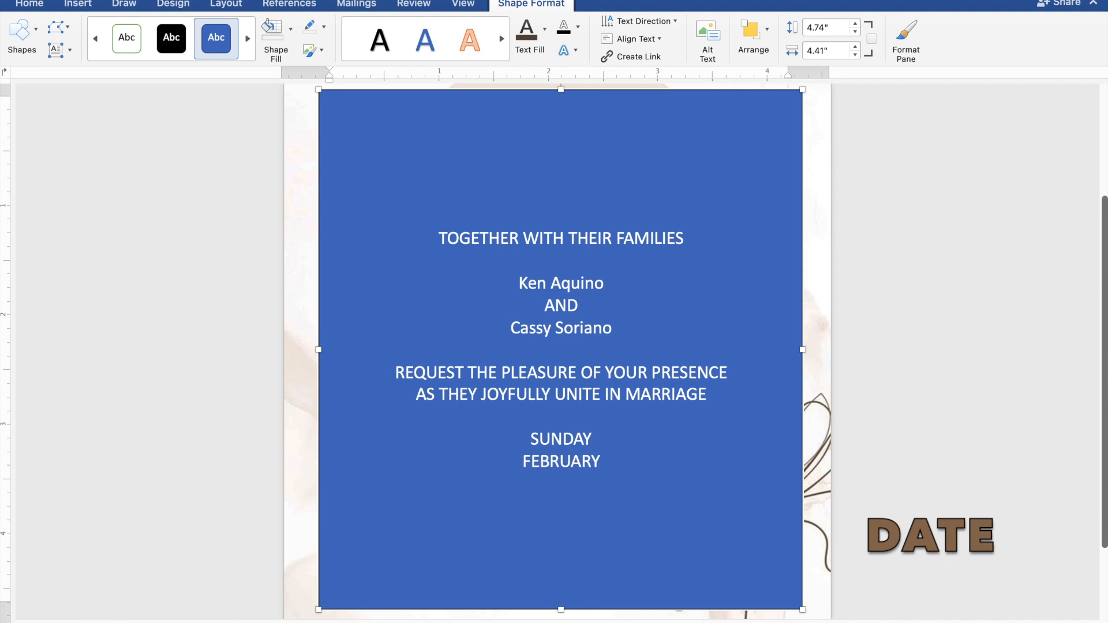
text( 25,)
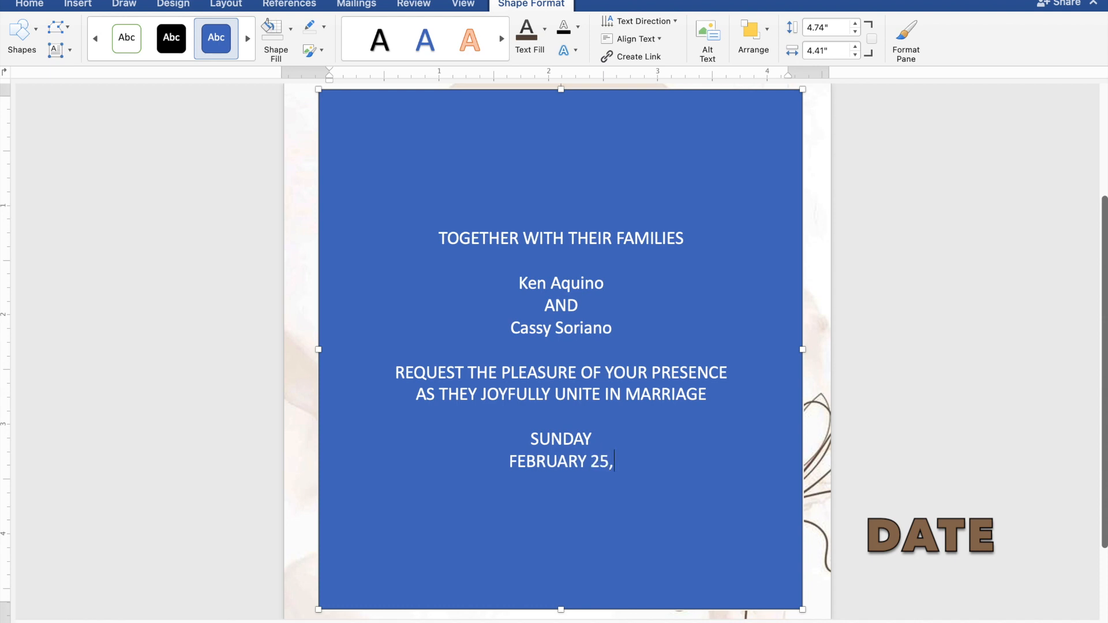
text(2024)
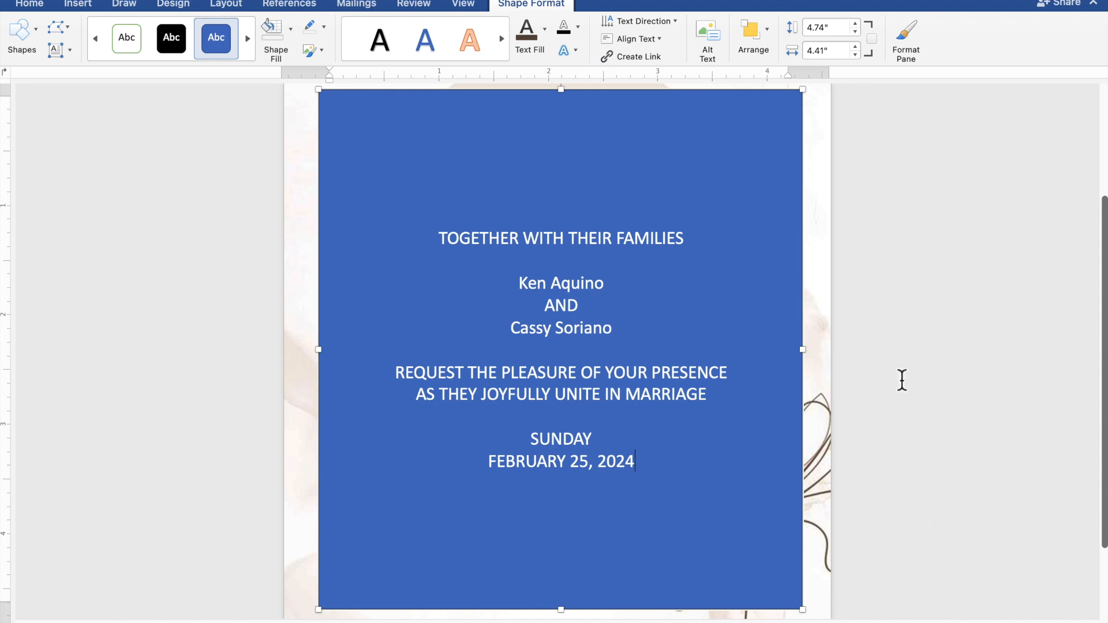
- Add the ceremony time "10:00 IN THE MORNING" on a new line below the date
key(Return)
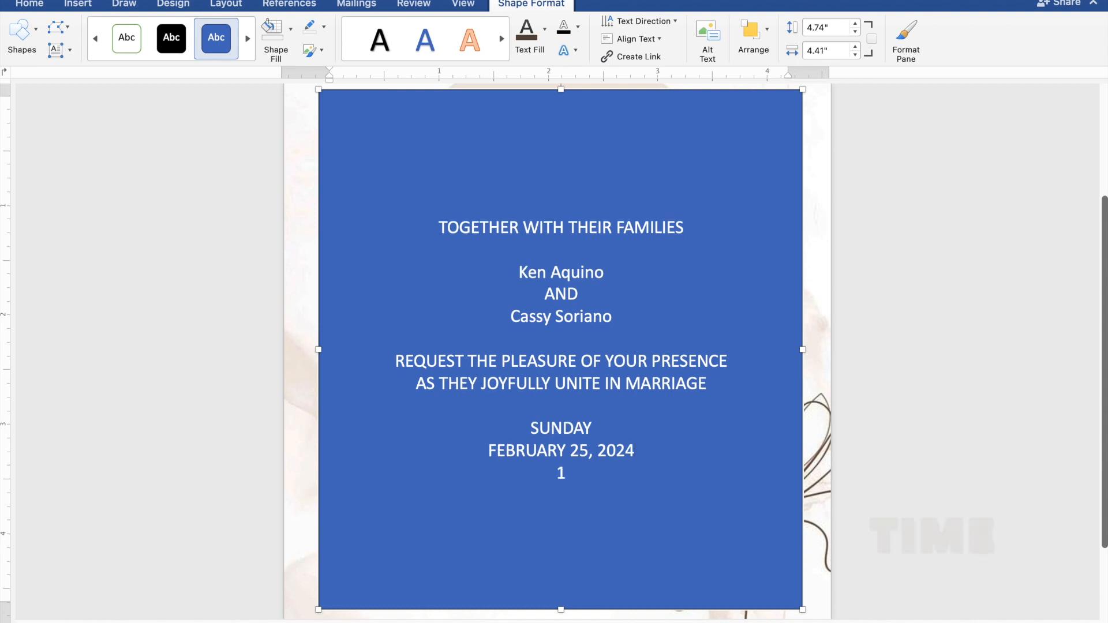
text(10:)
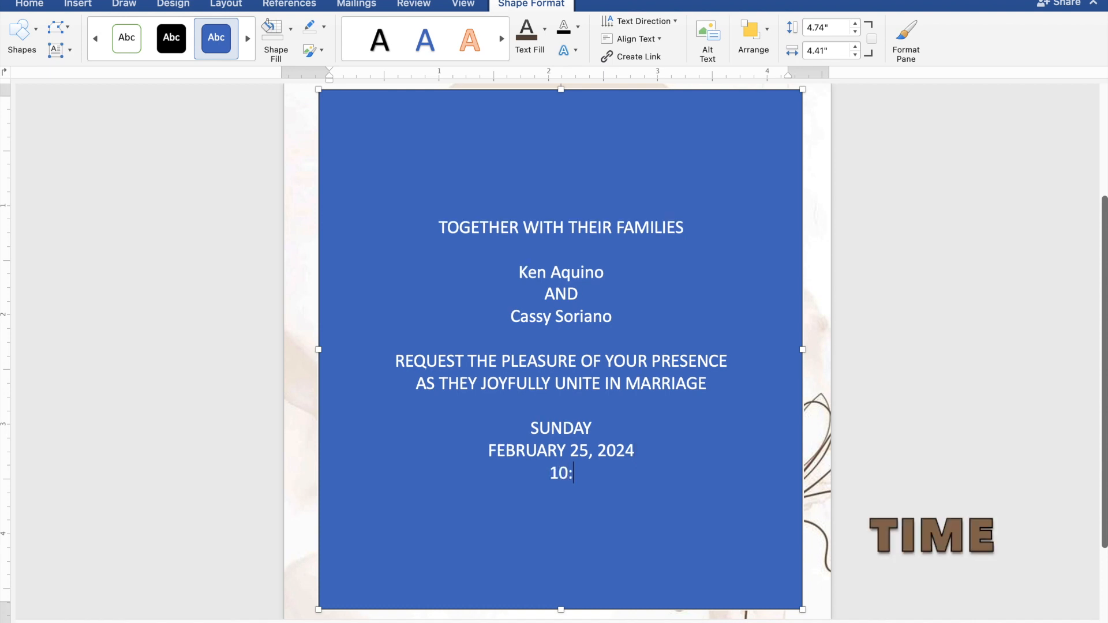
text(00 IN T)
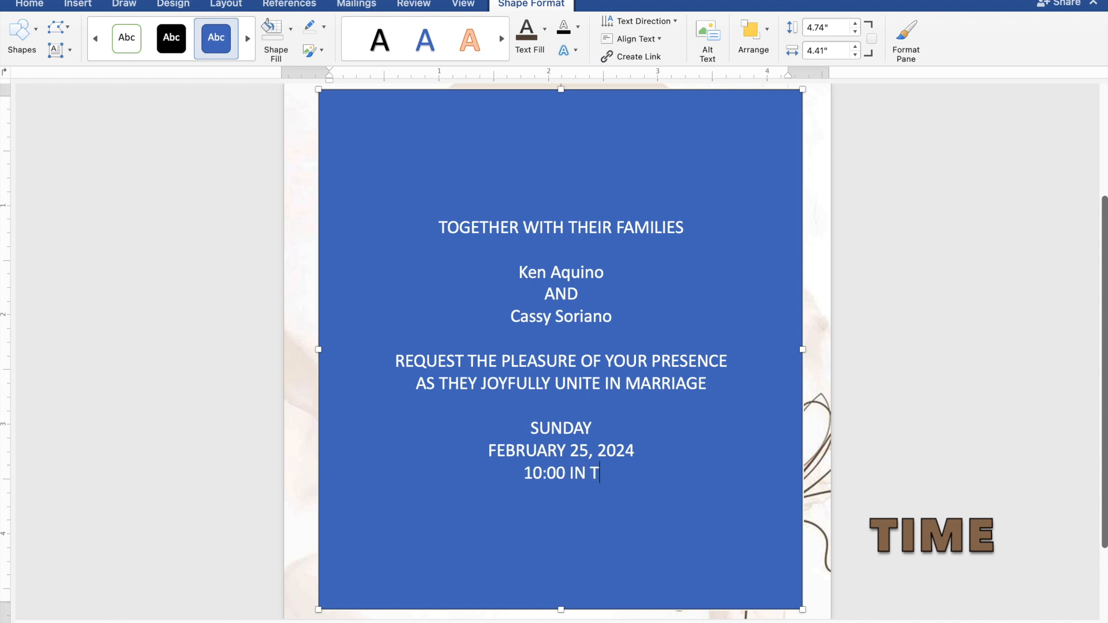
text(HE MORNI)
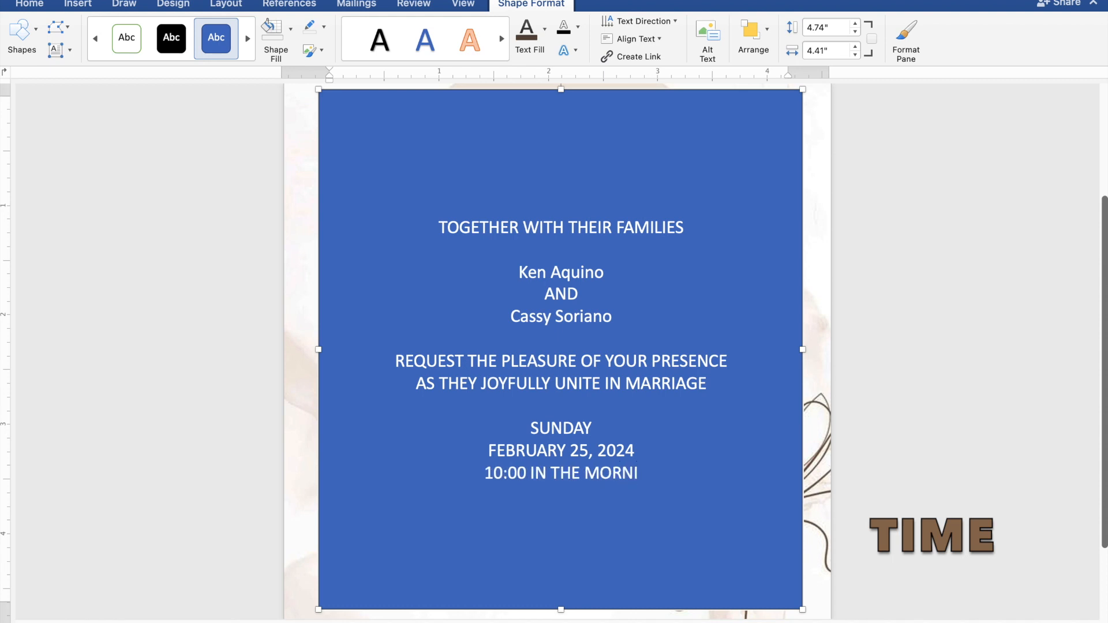
text(NG)
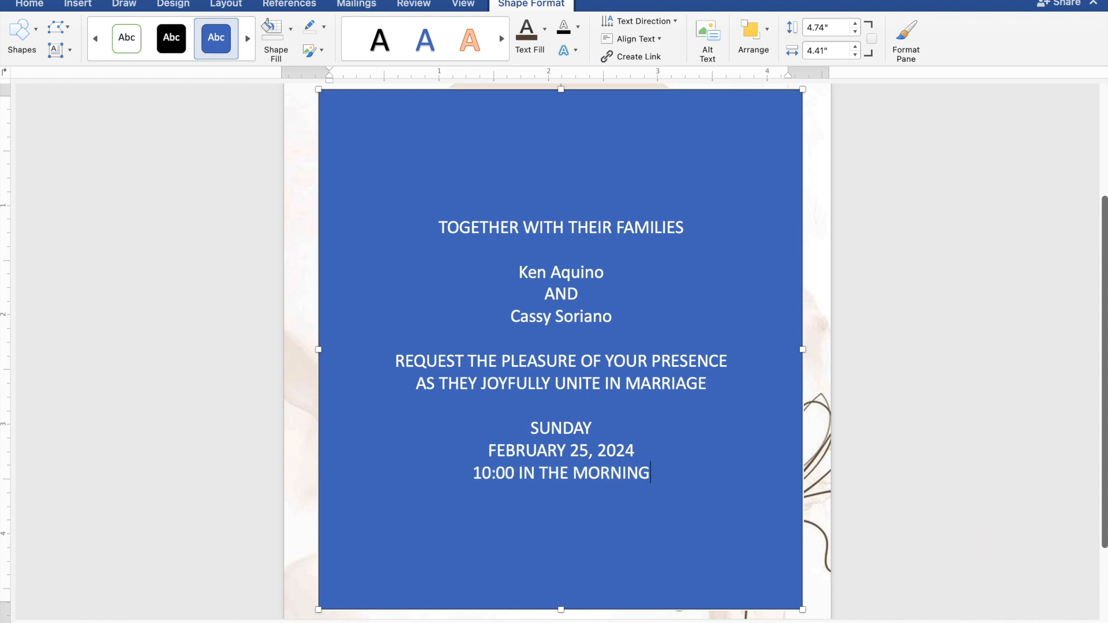
- Add the church name "ST. THOMAS AQUINAS PARISH CHURCH" on a new line below the ceremony time
key(Return)
text(ST)
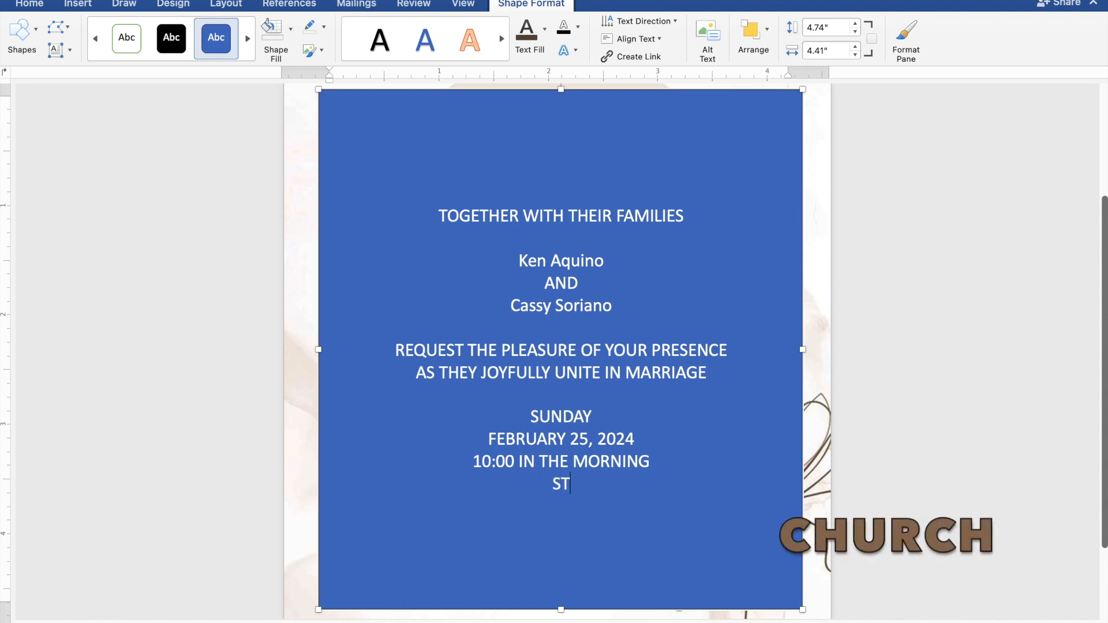
text(. THOMAS)
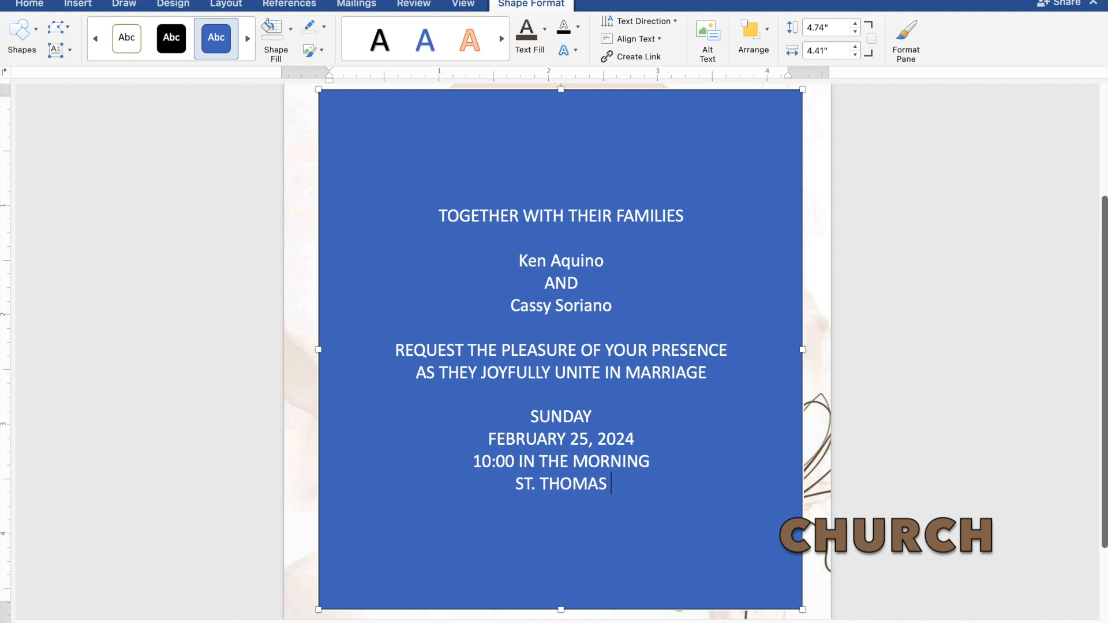
text( AQU)
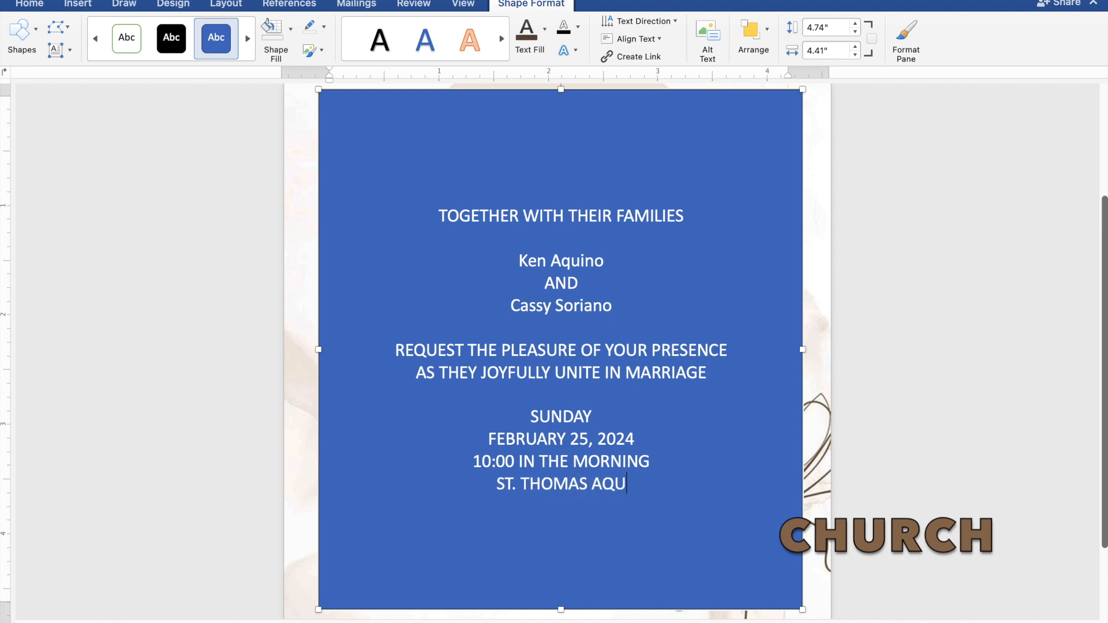
text(INA)
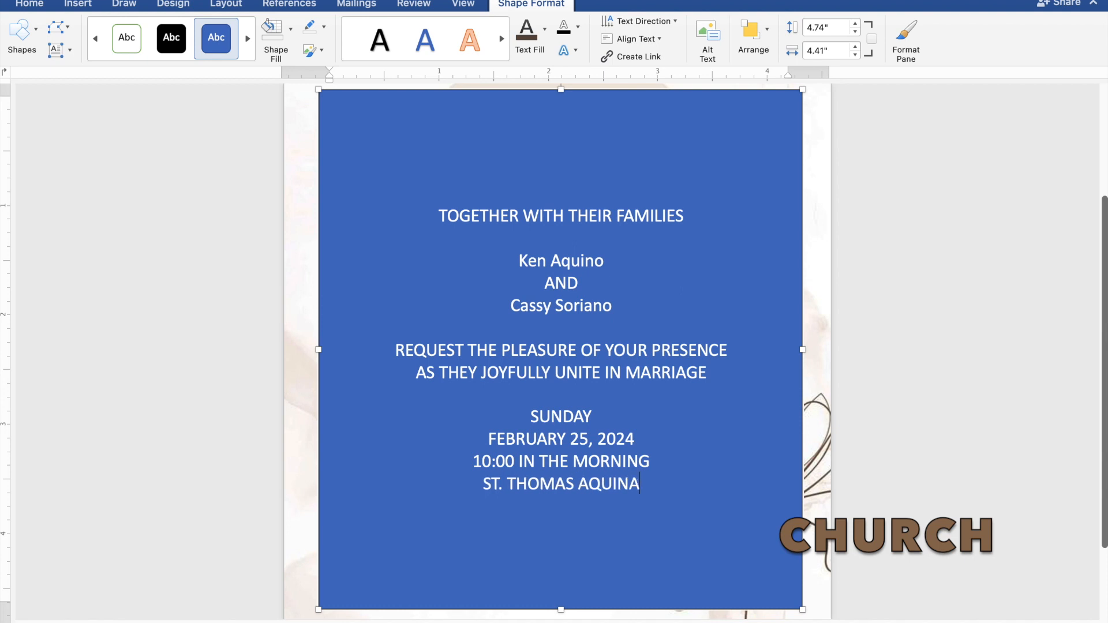
text(S P)
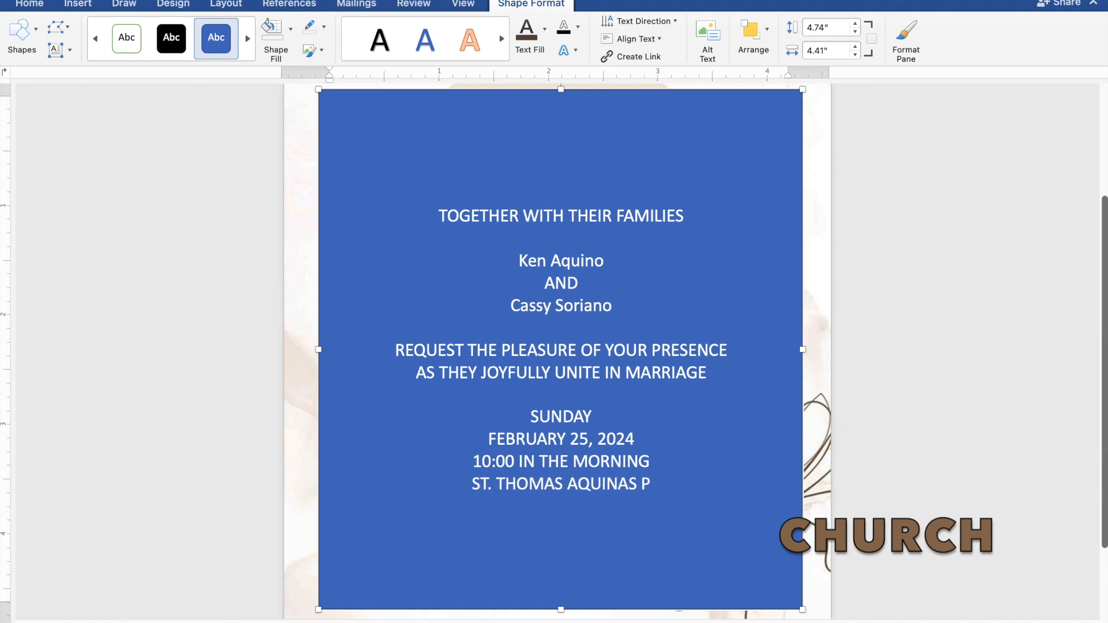
text(ARI)
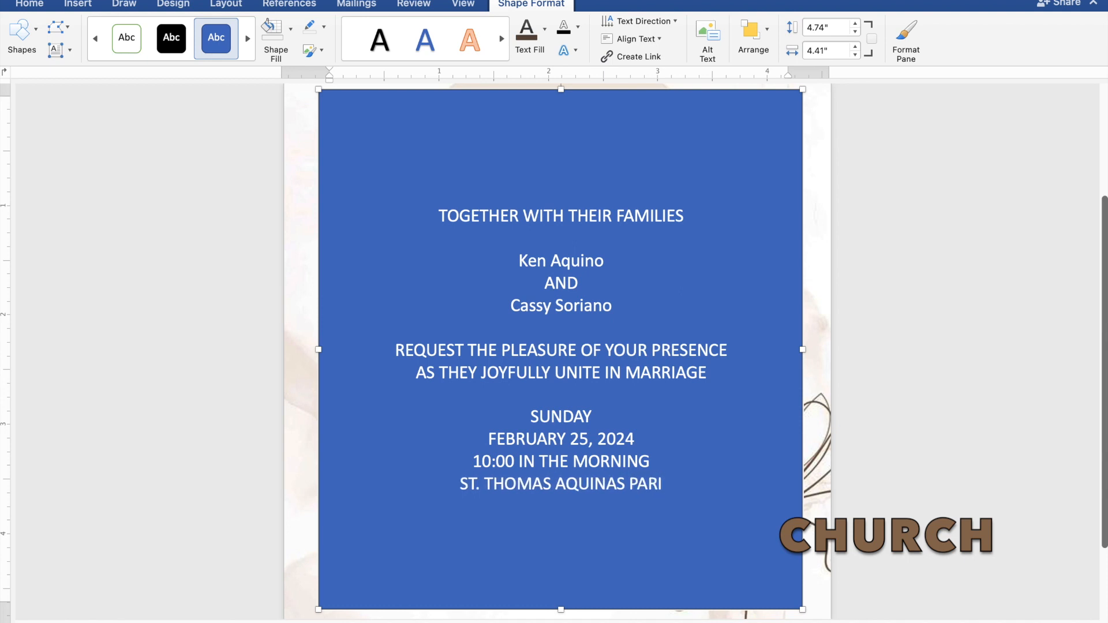
text(SH)
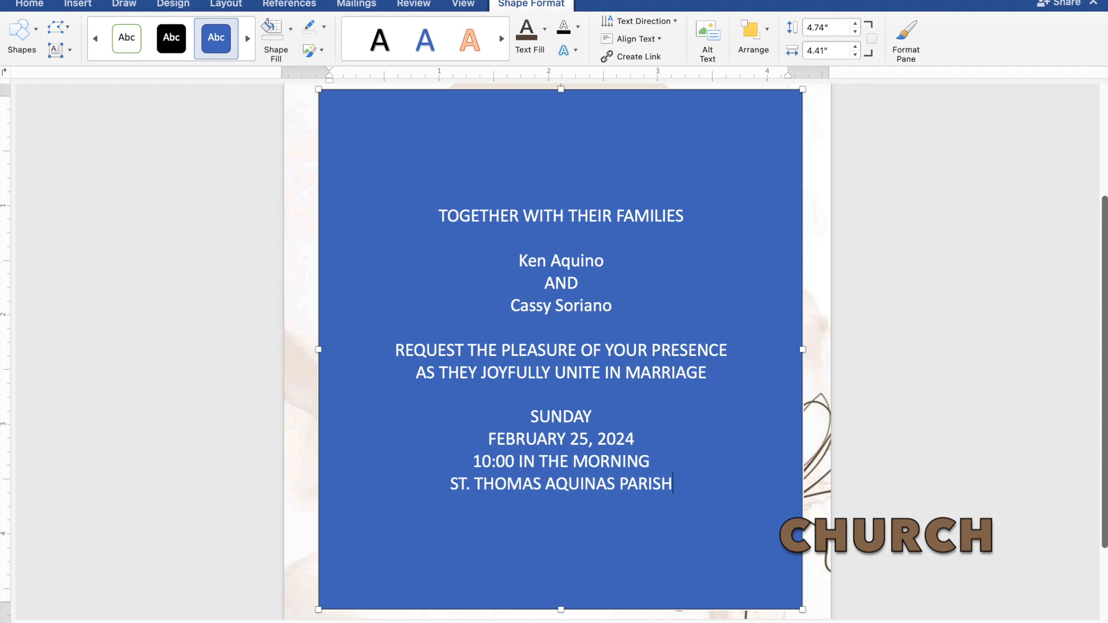
text( CHUR)
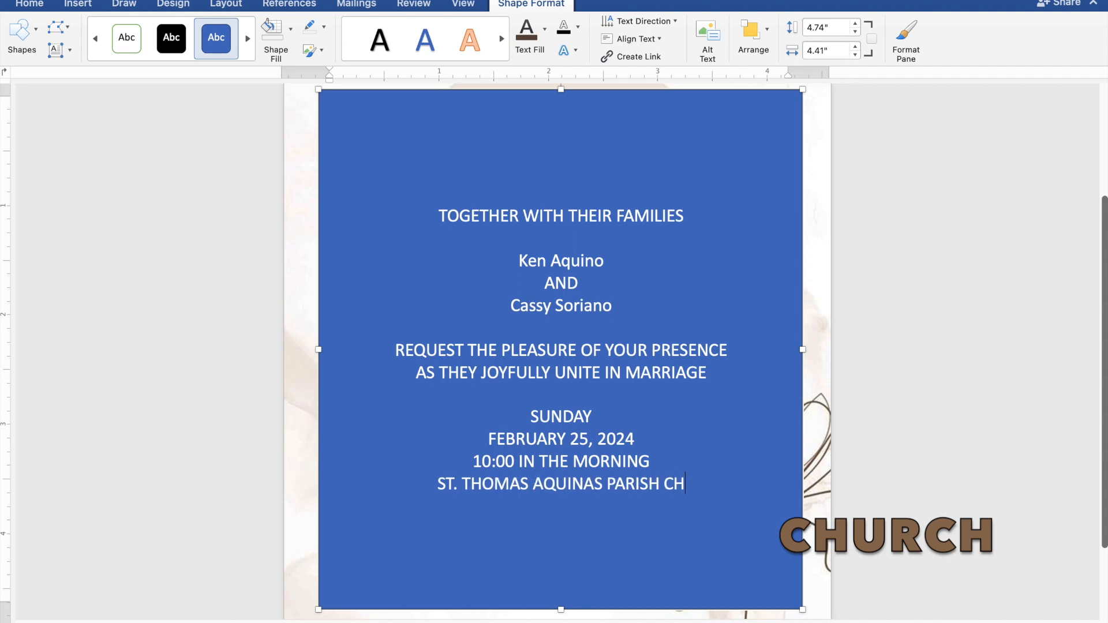
text(CH)
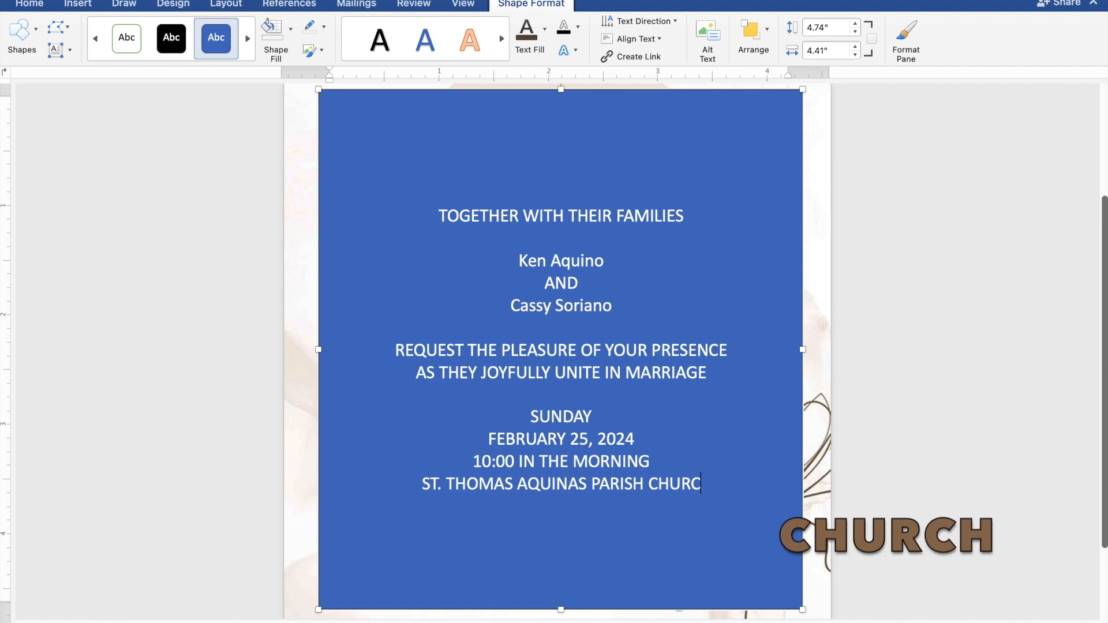
- Add the church's location "MANGALDAN, PANGASINAN" on its own line under the church name
key(Return)
text(MAN)
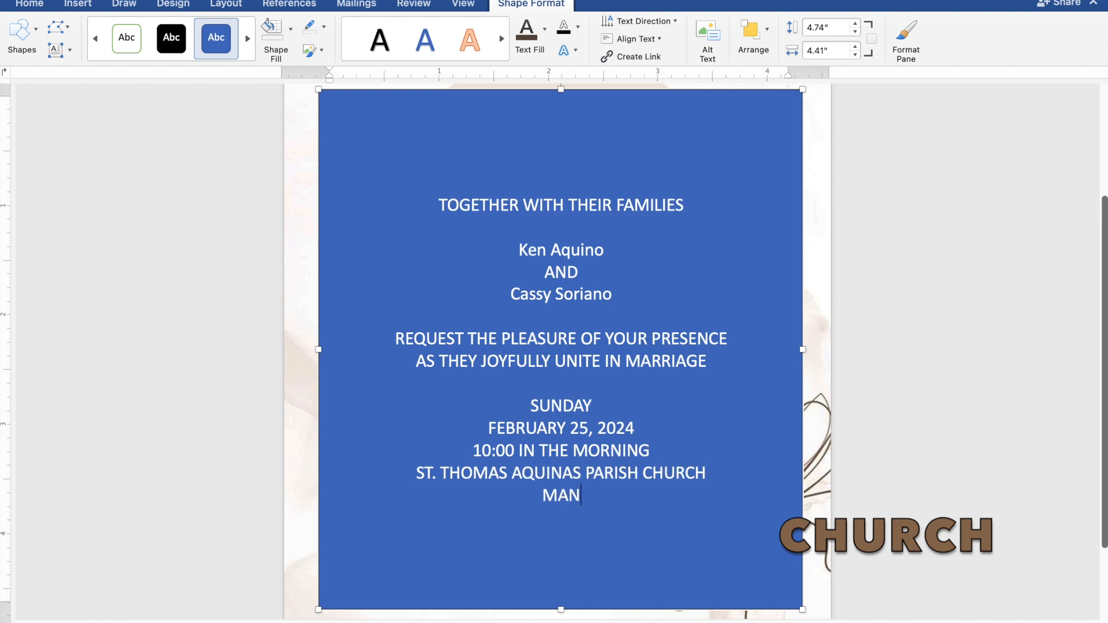
text(GAL)
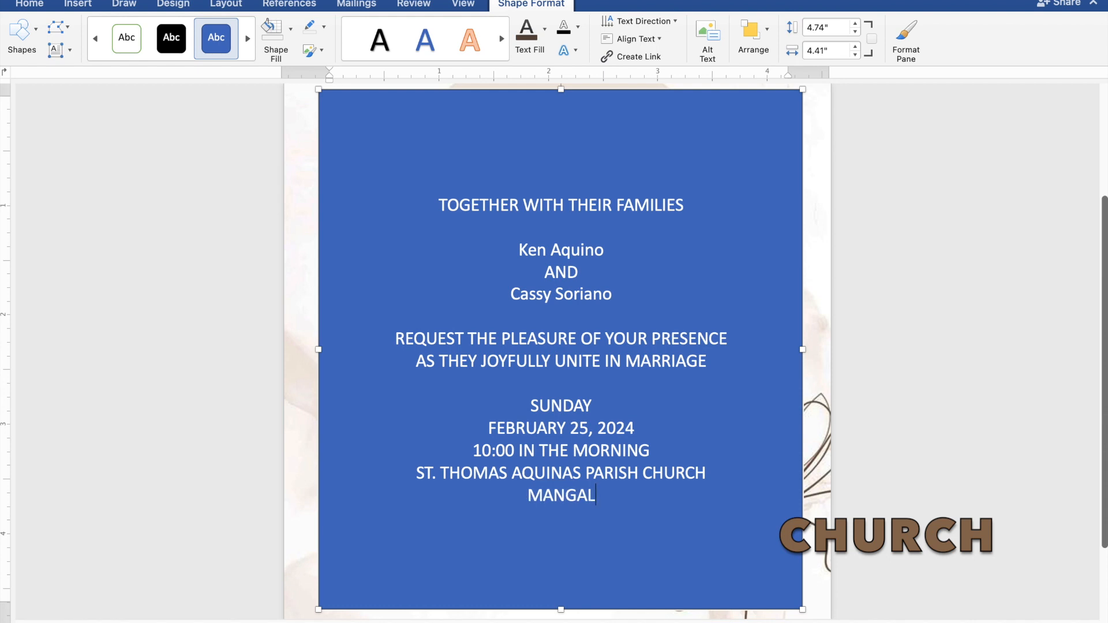
text(DAN)
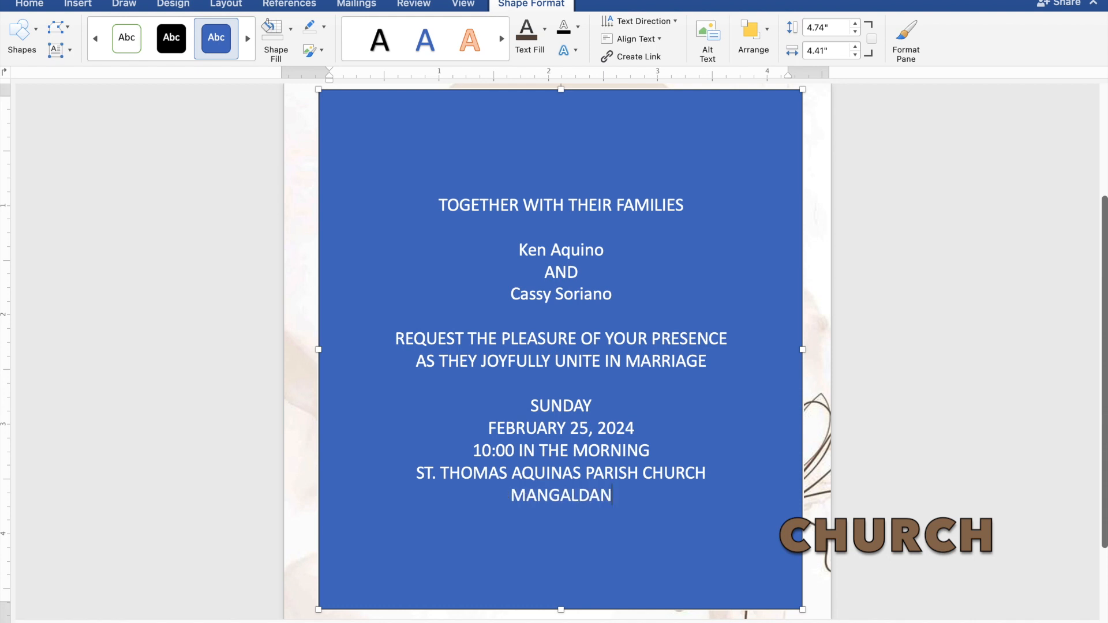
text(, P)
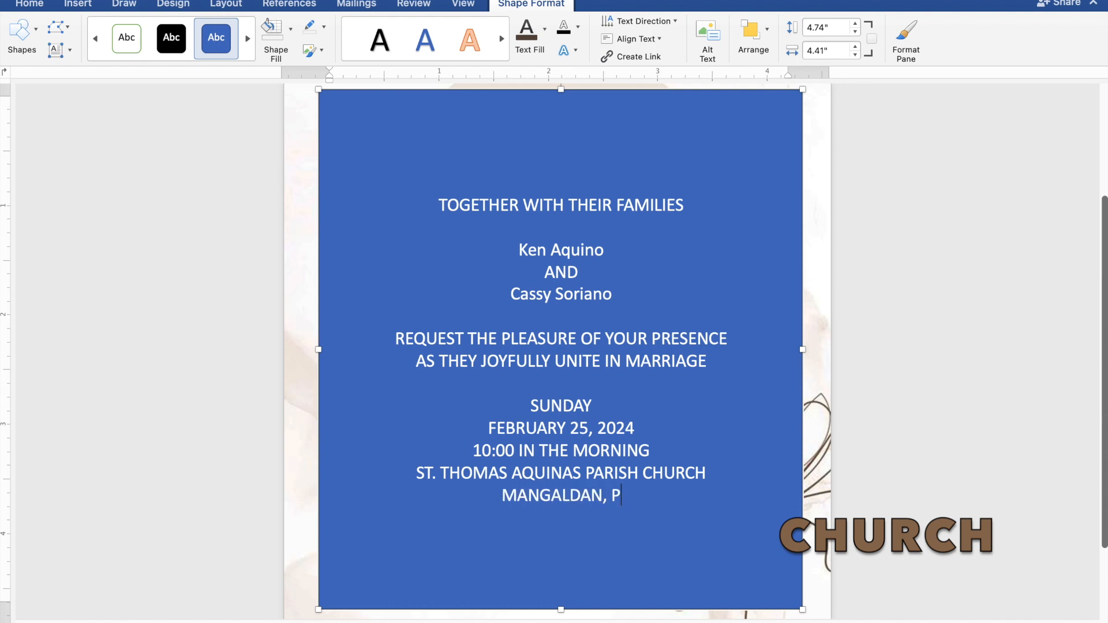
text(ANGASINA)
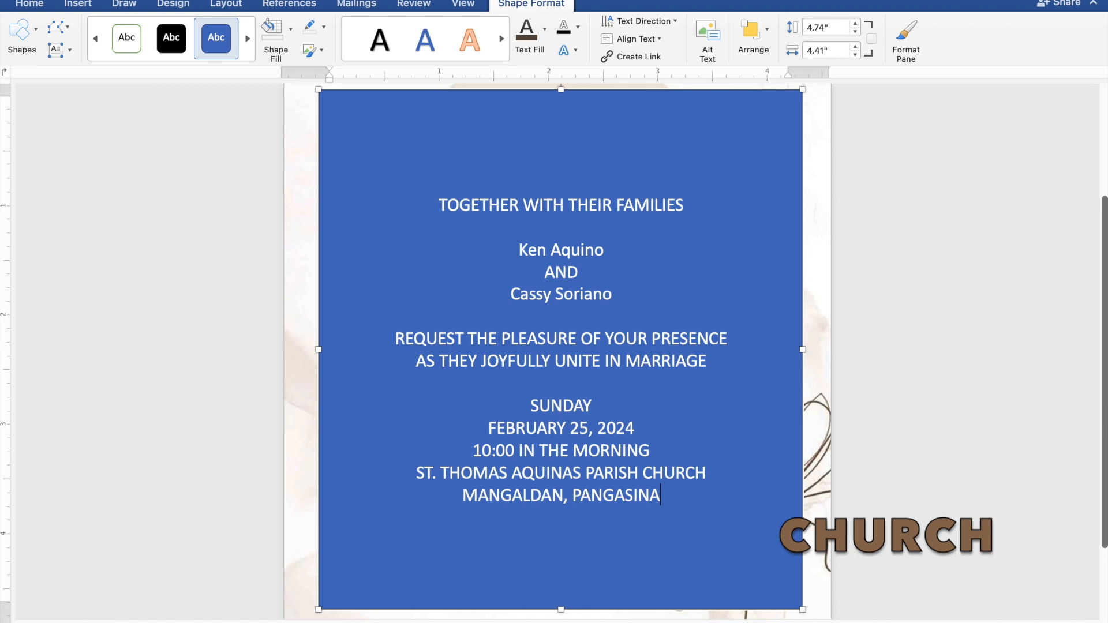
text(N)
- Leave a blank line under the location and add the closing line "Reception to follow"
key(Return)
key(Return)
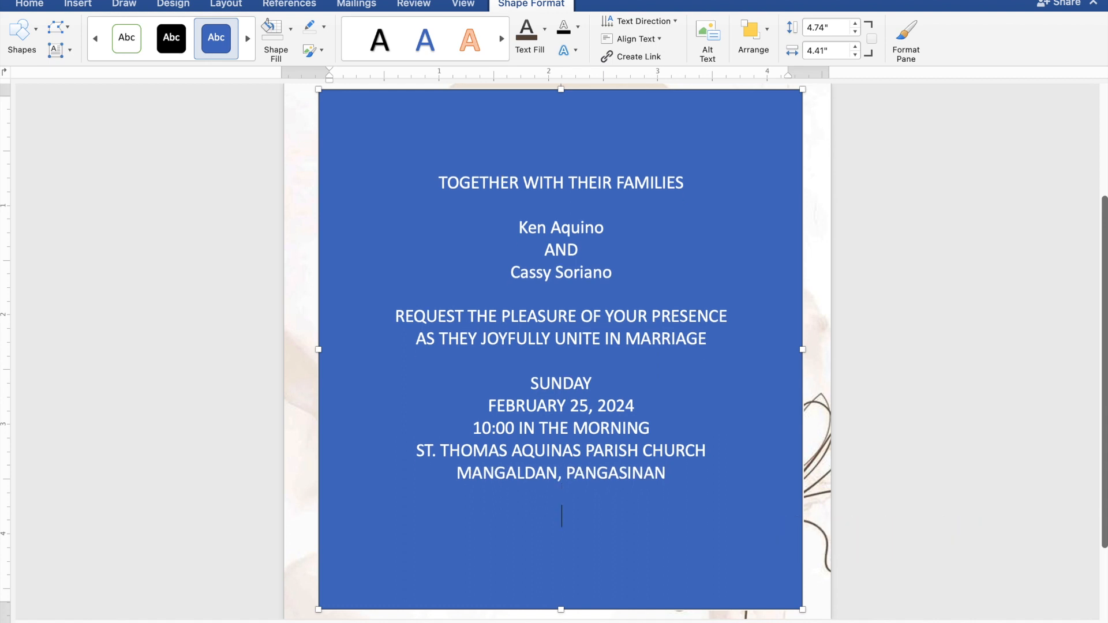
text(Reception )
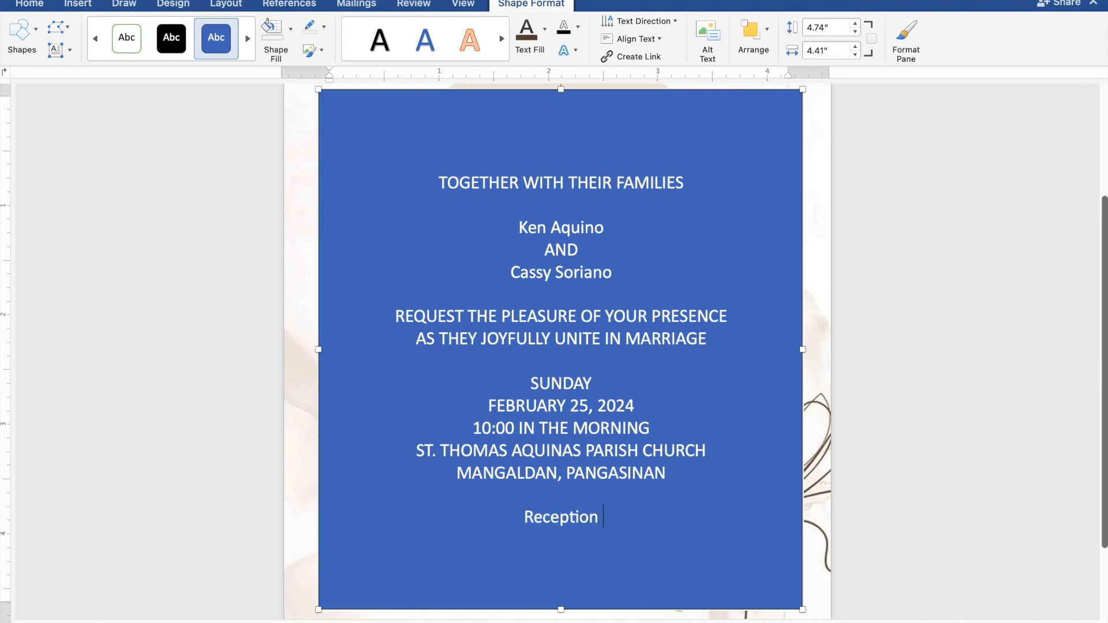
text(to)
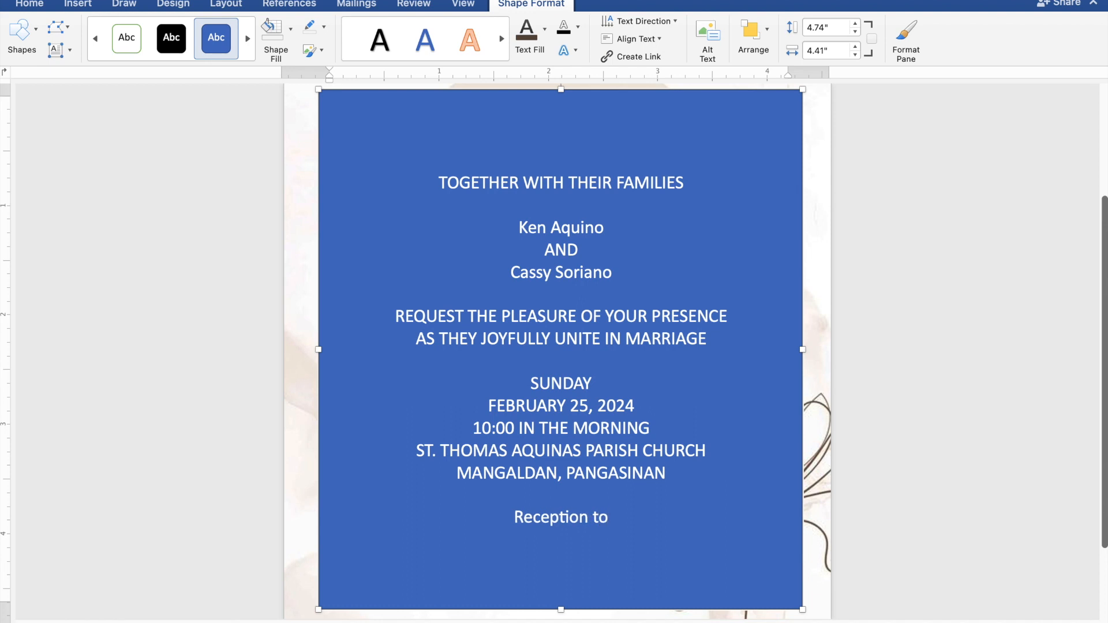
text( fol)
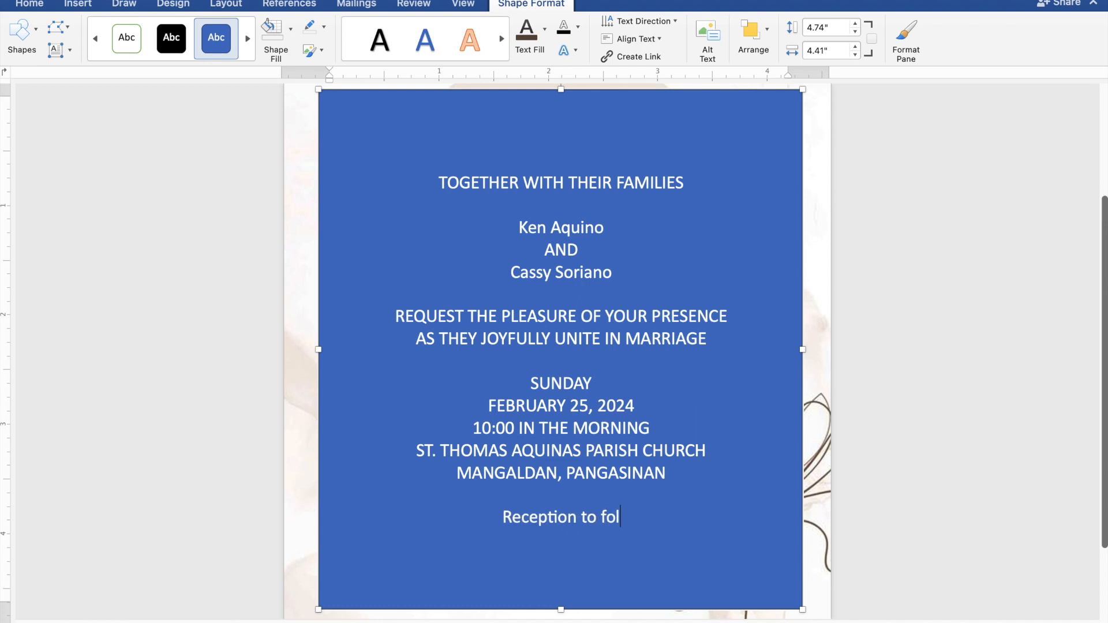
text(low)
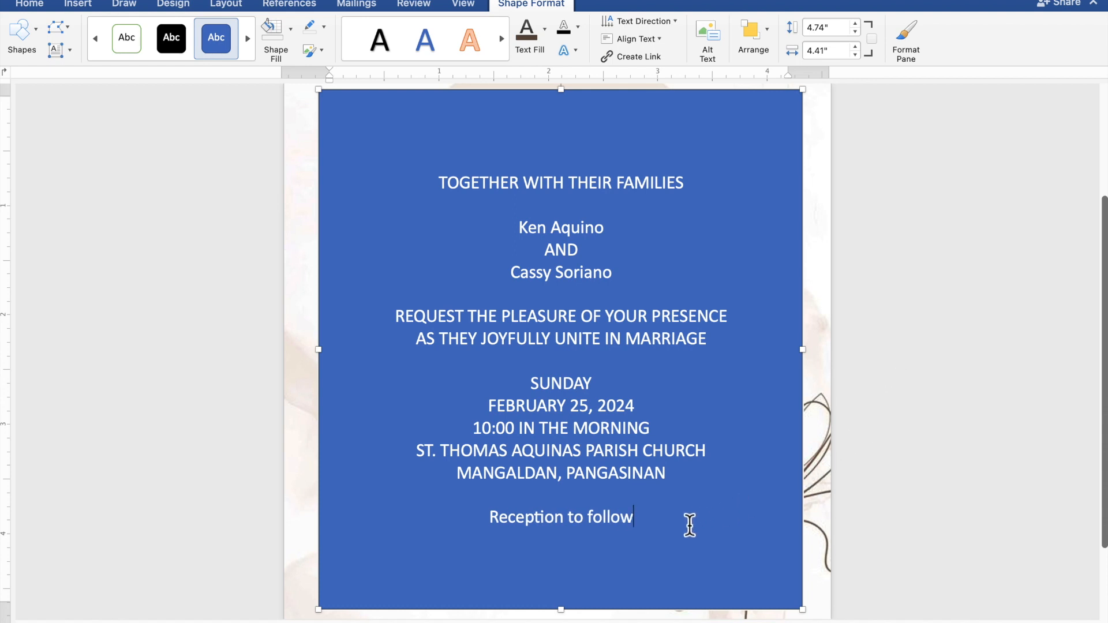
- Select all the invitation wording and remove both the fill and the outline of its shape
drag(655, 526, 435, 189)
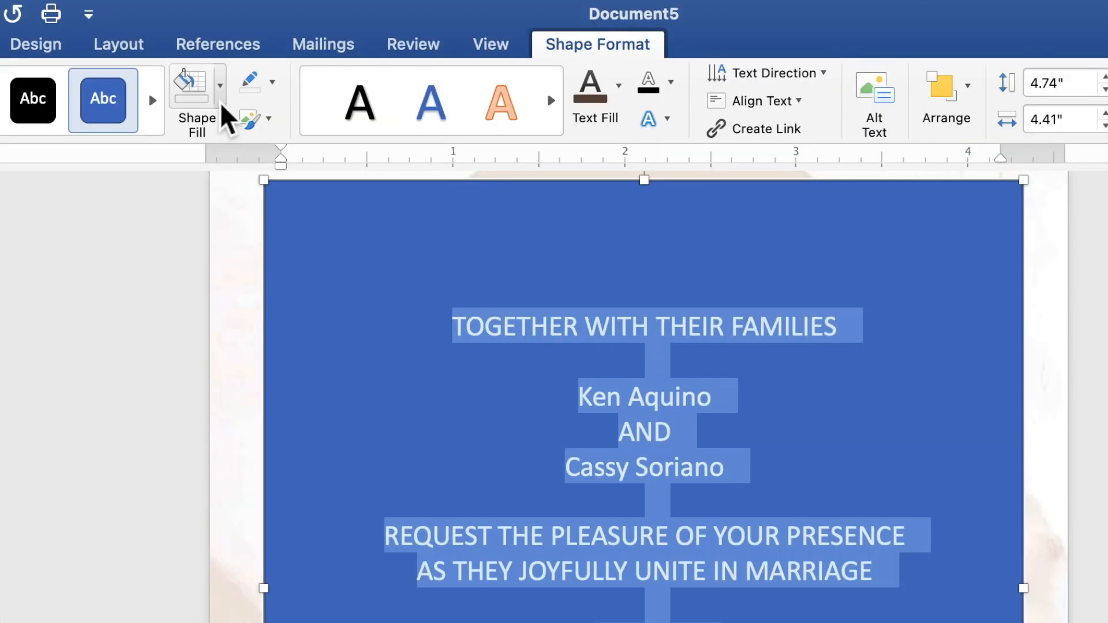
click(223, 103)
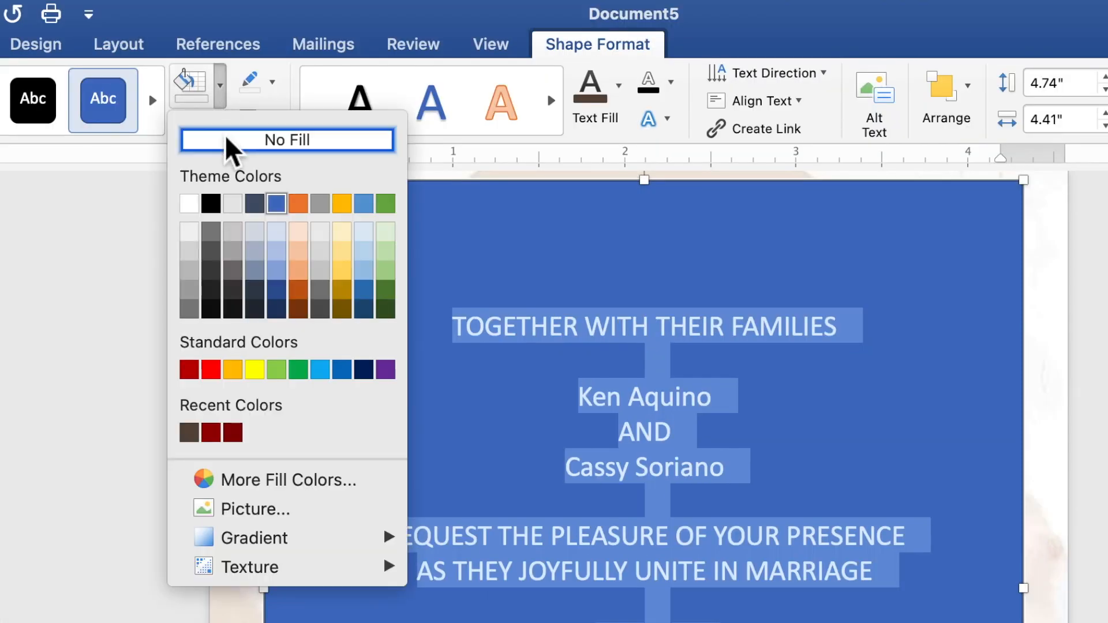
click(232, 154)
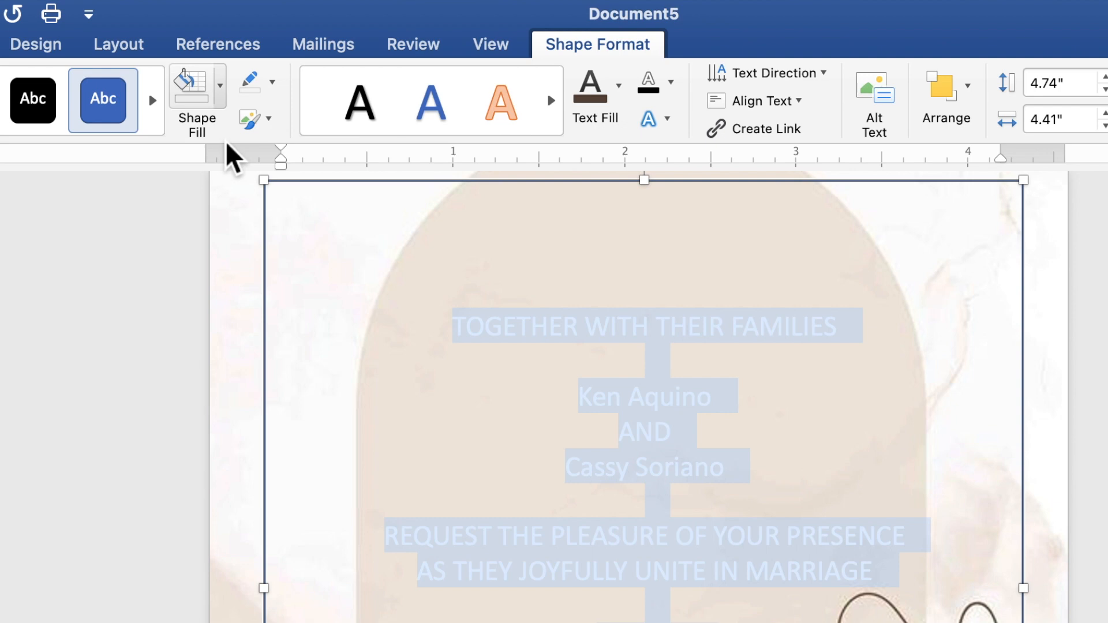
click(272, 83)
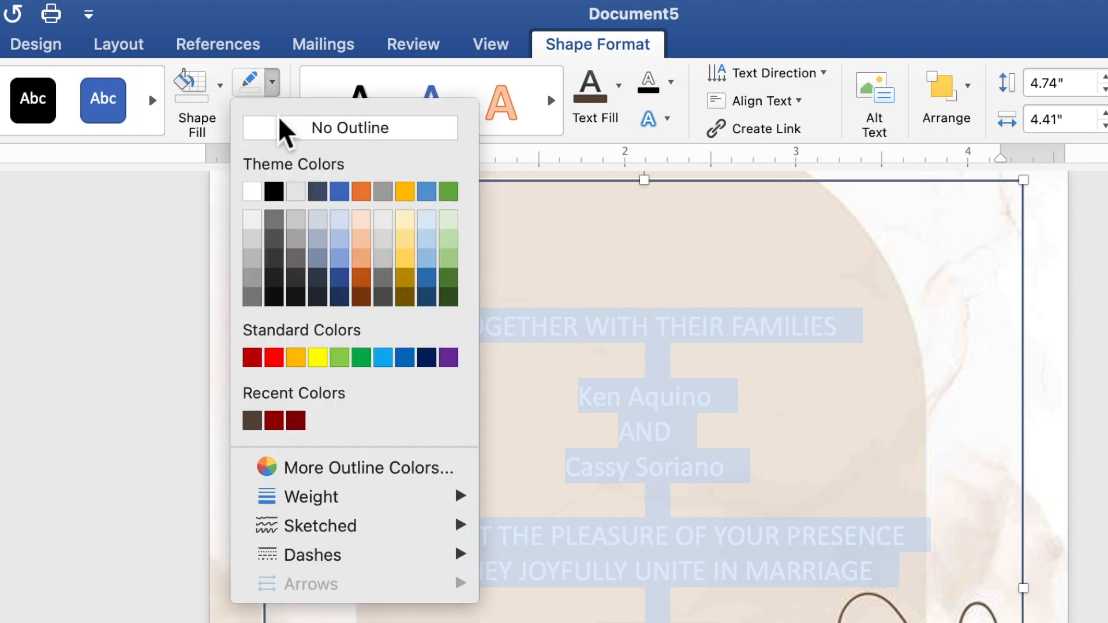
click(283, 138)
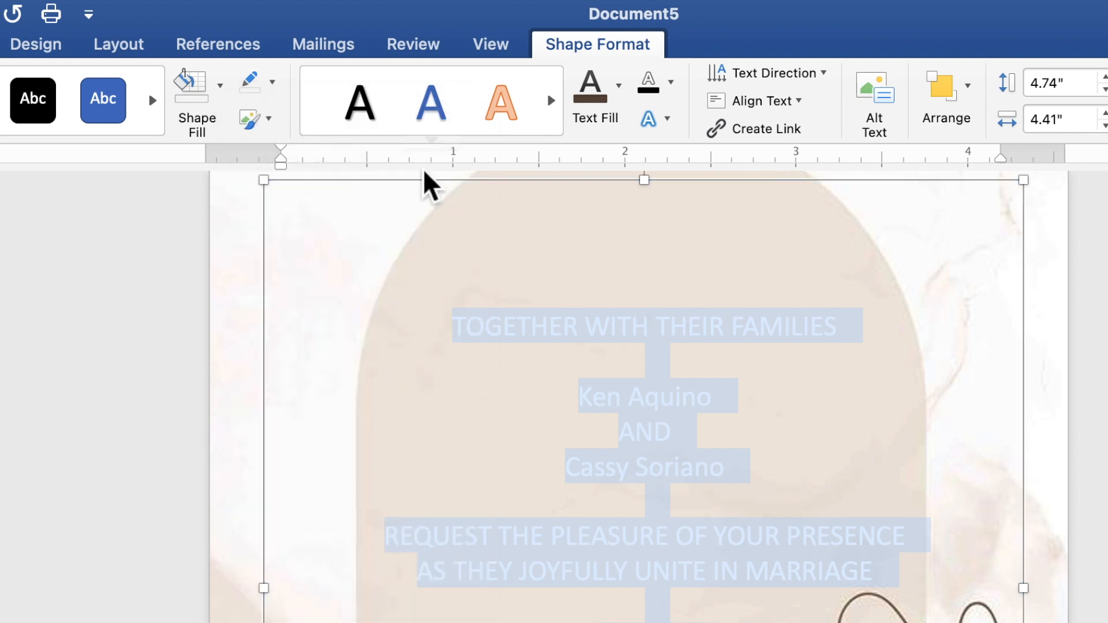
- Give the selected wording the recently used dark brown text fill and the Times New Roman font
click(620, 92)
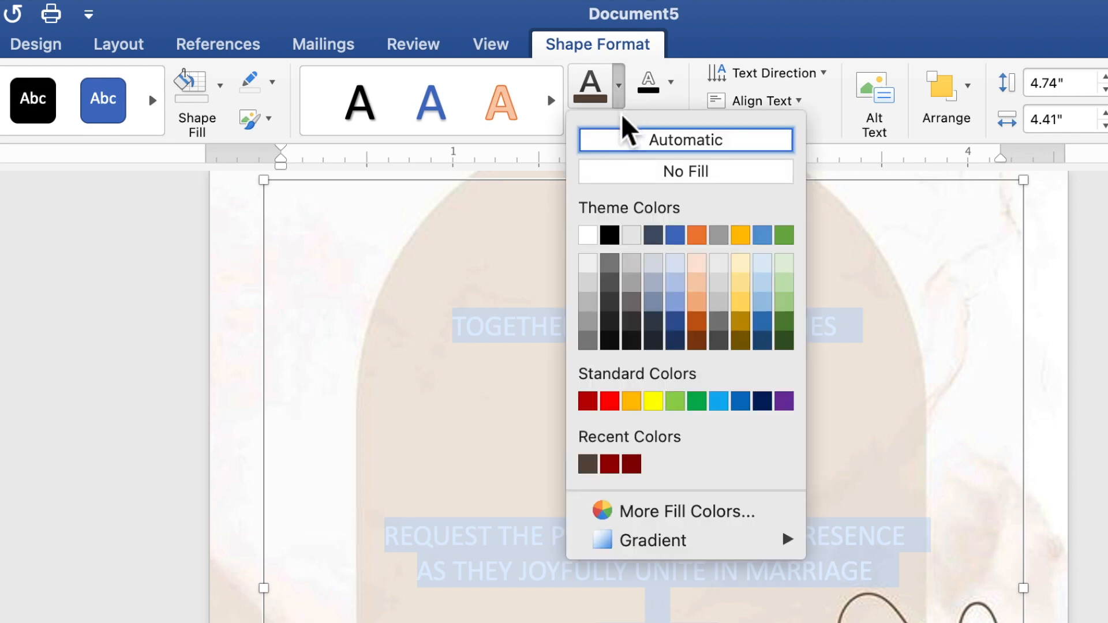
click(589, 464)
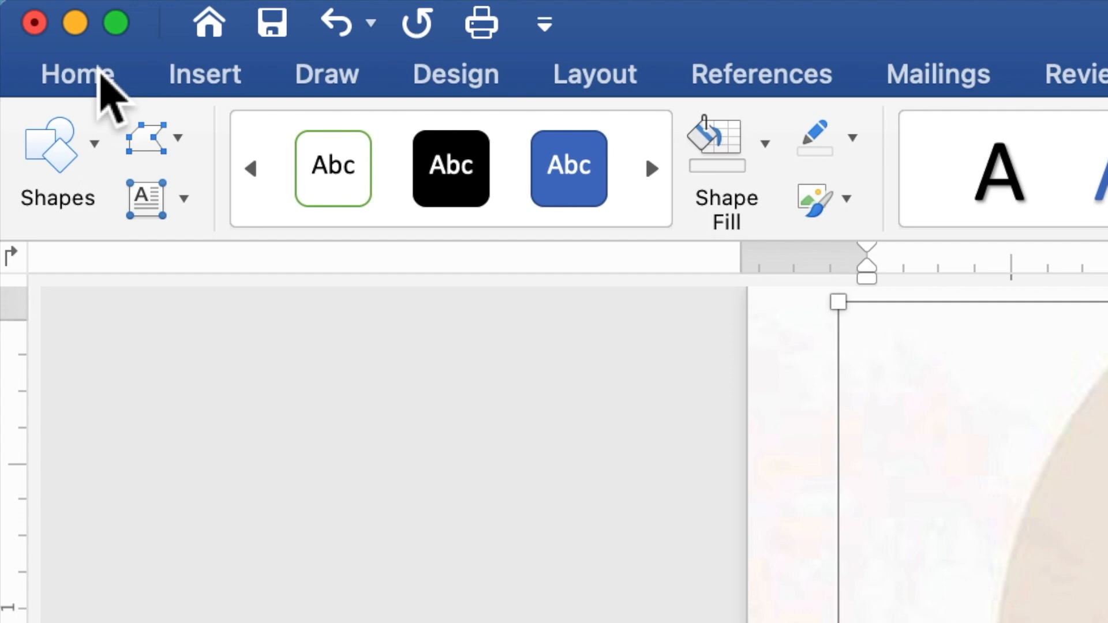
click(98, 68)
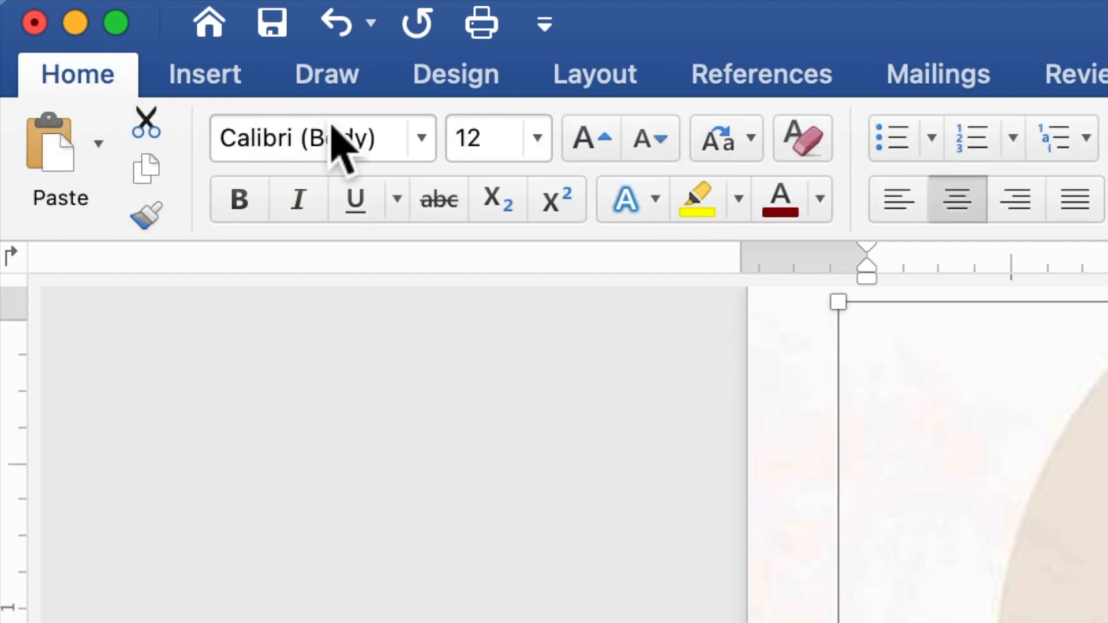
click(422, 138)
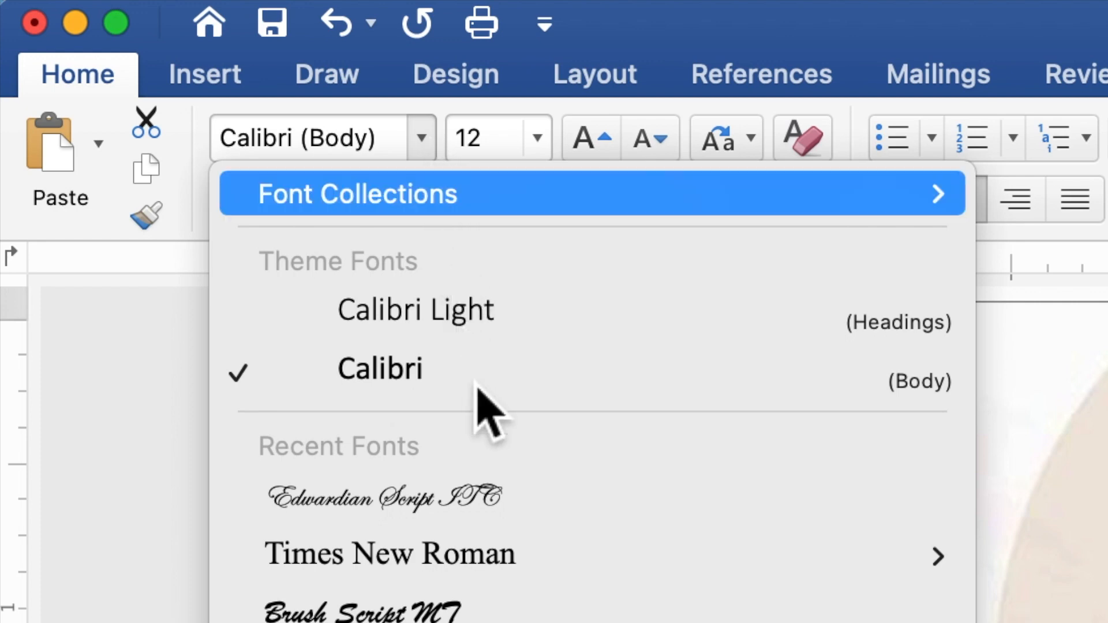
mouse_move(500, 567)
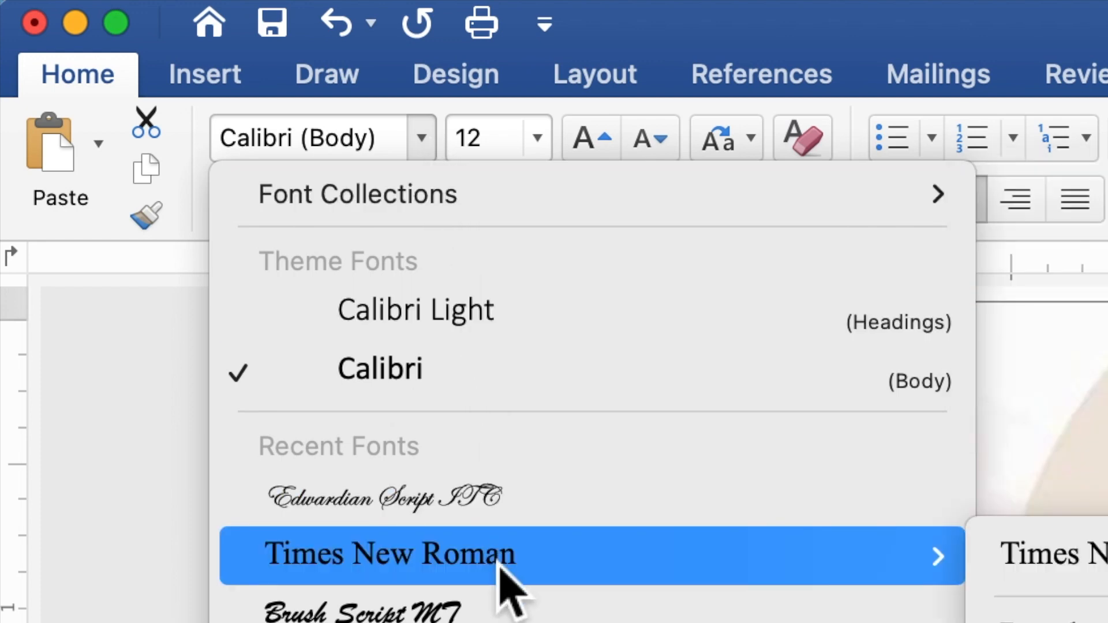
click(502, 569)
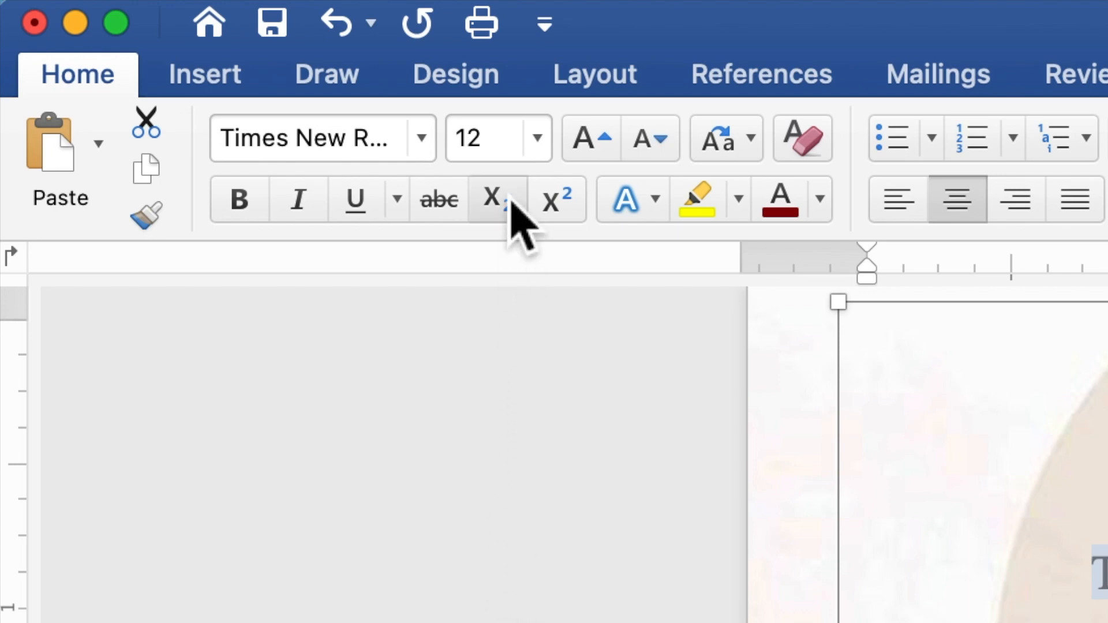
- Set the font size of all the selected invitation wording to 10
click(488, 144)
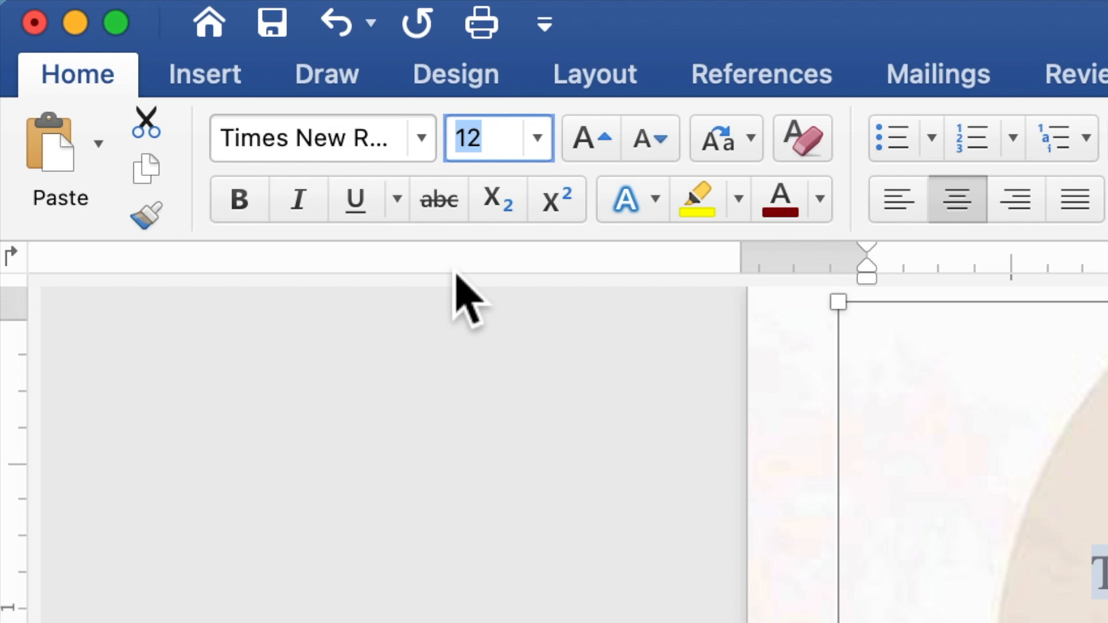
text(10)
key(Return)
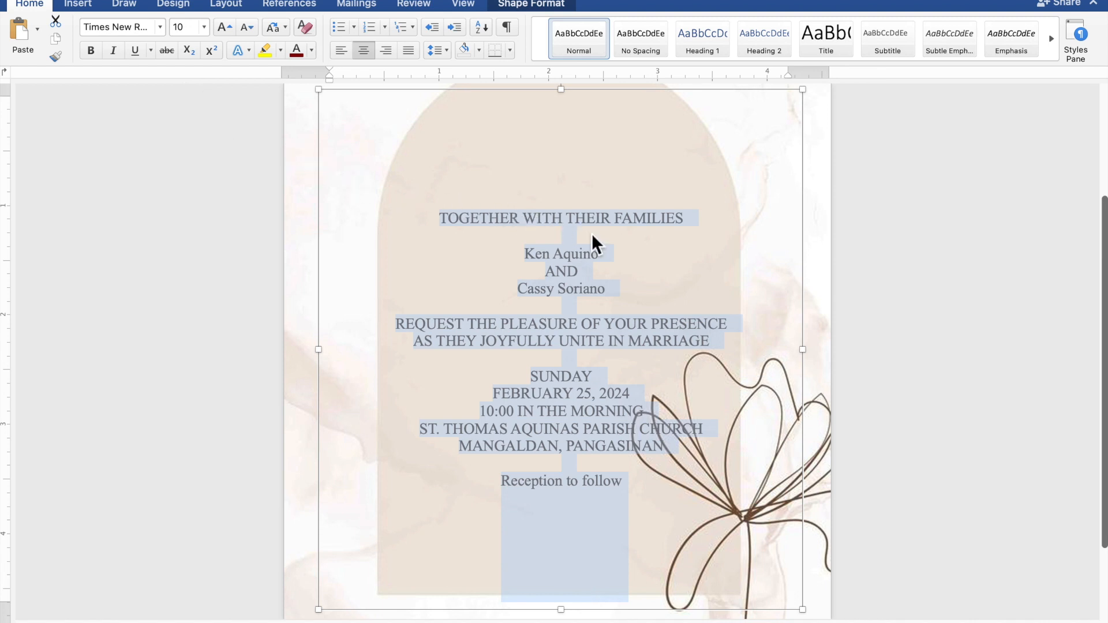
- Select both names of the couple together with the "Reception to follow" line and apply the Edwardian Script ITC font
click(613, 251)
drag(604, 254, 527, 254)
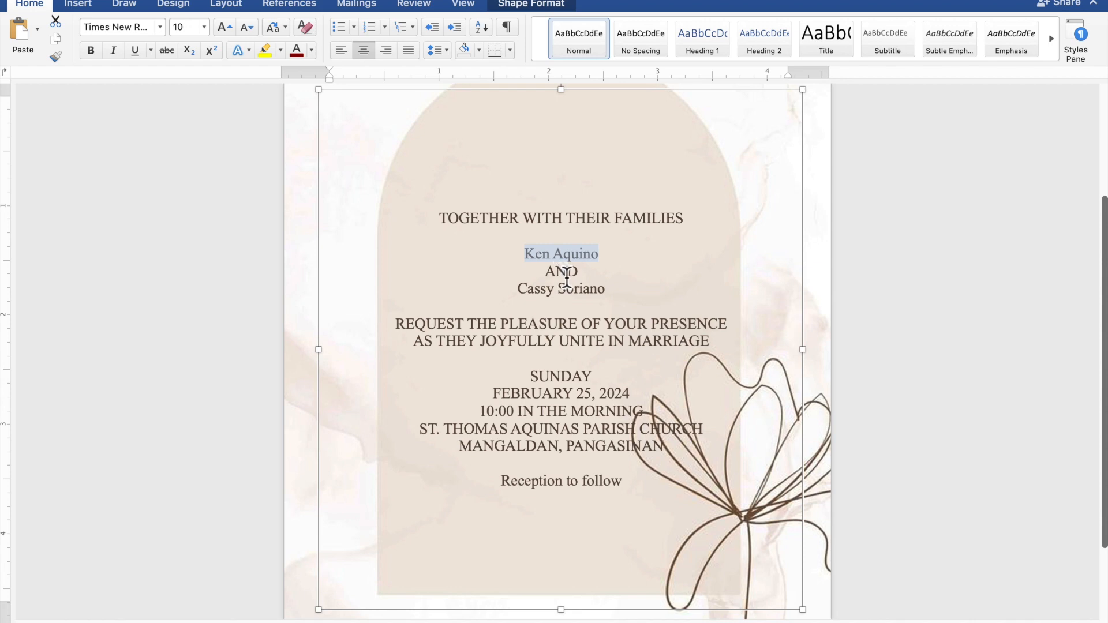
drag(613, 293, 537, 296)
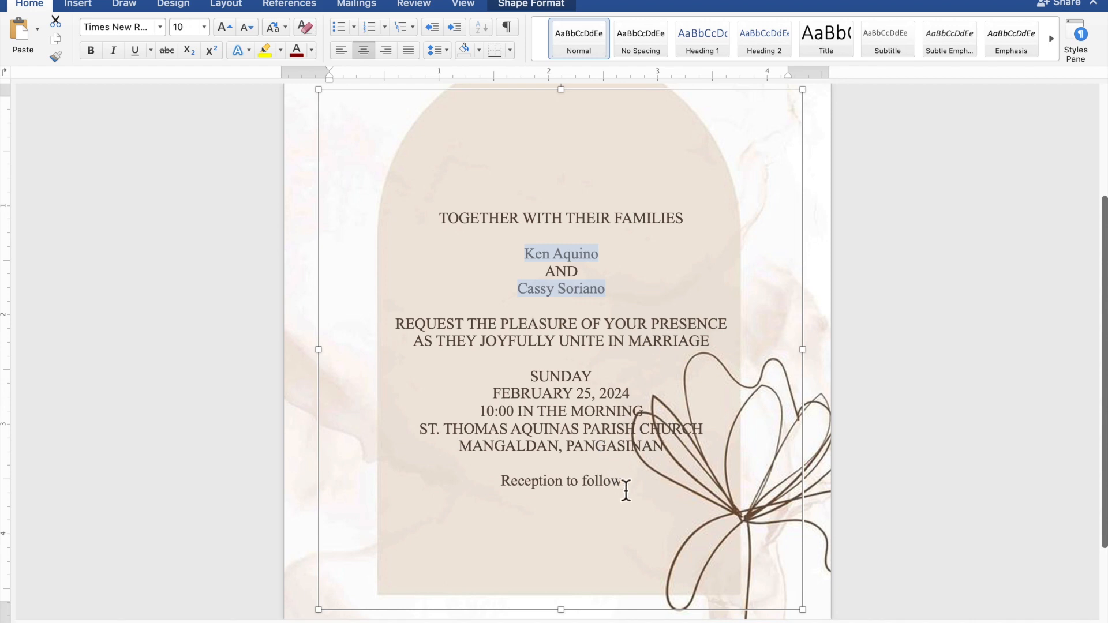
drag(623, 487, 506, 488)
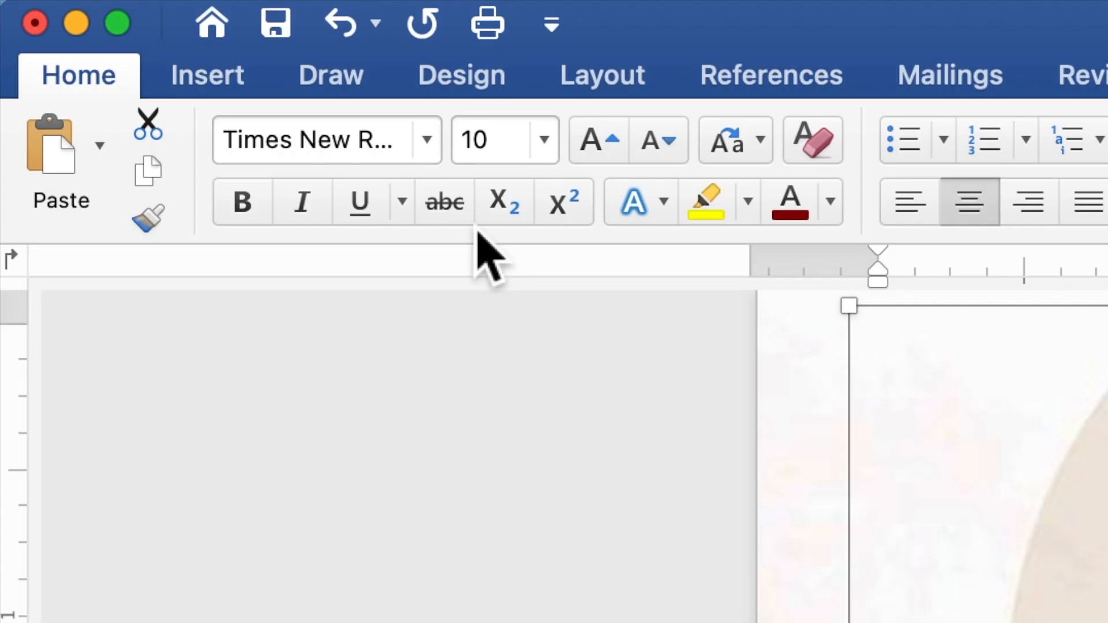
click(433, 153)
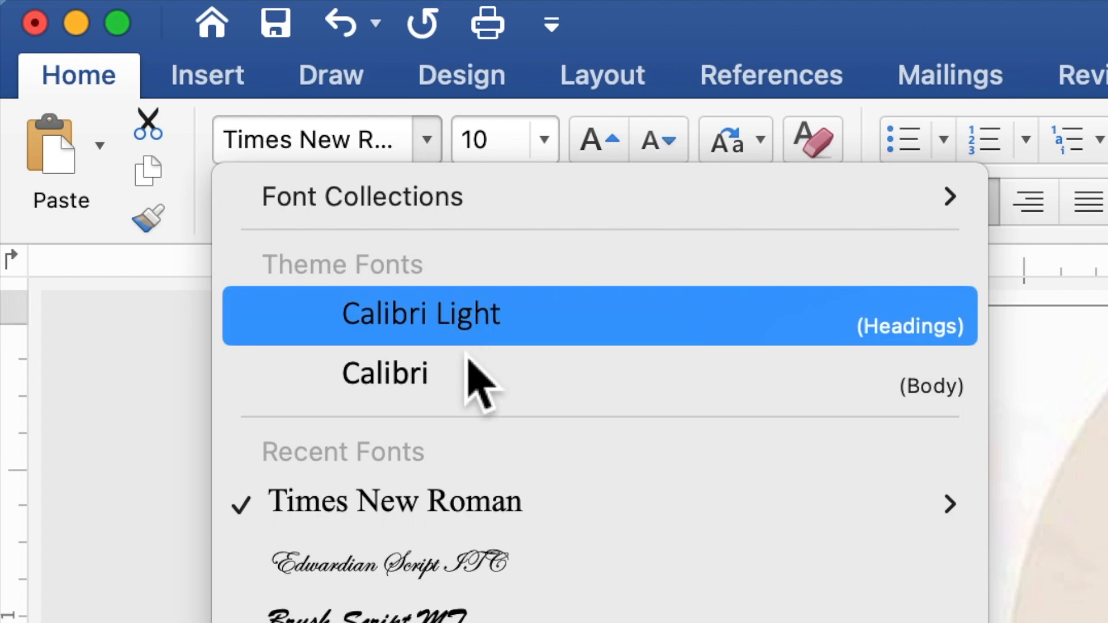
click(491, 572)
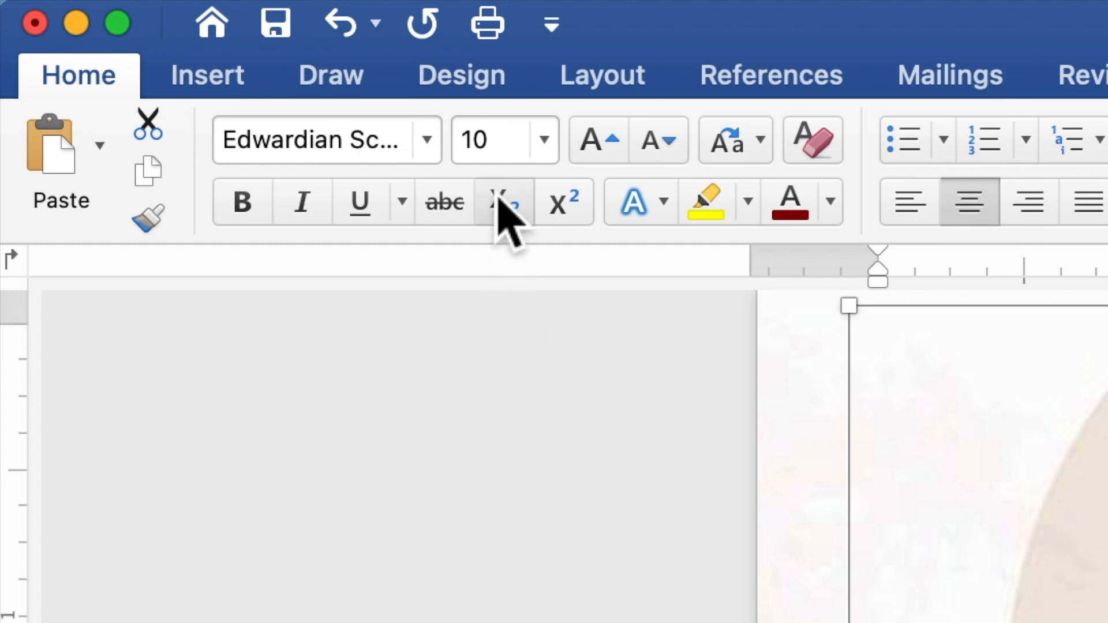
- Set the font size of the selected couple's names and closing line to 20
click(468, 142)
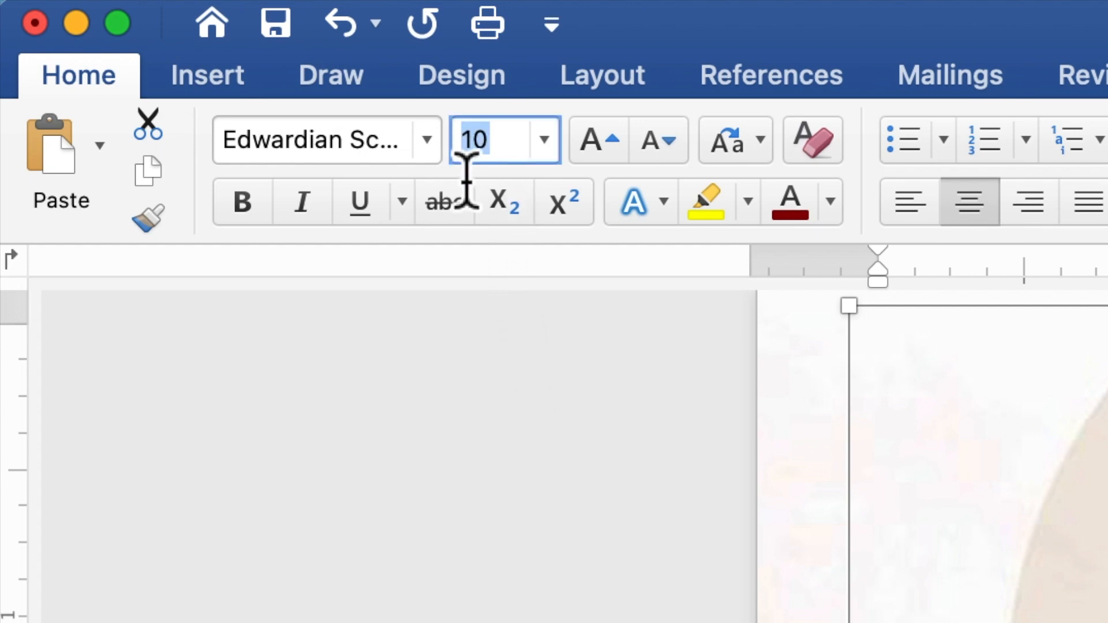
text(2)
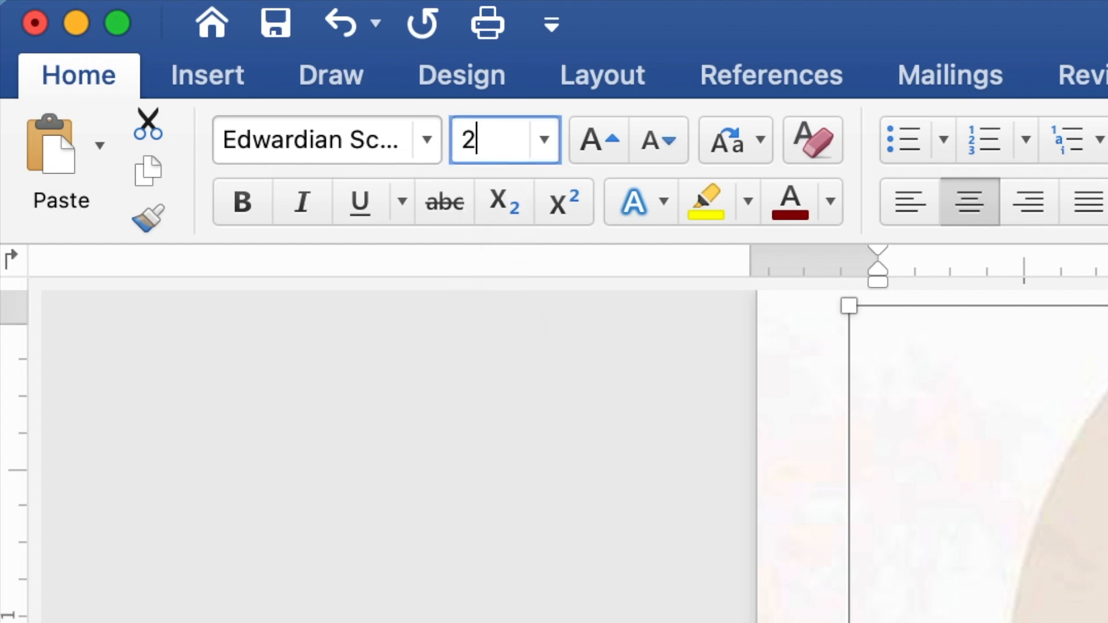
text(0)
key(Return)
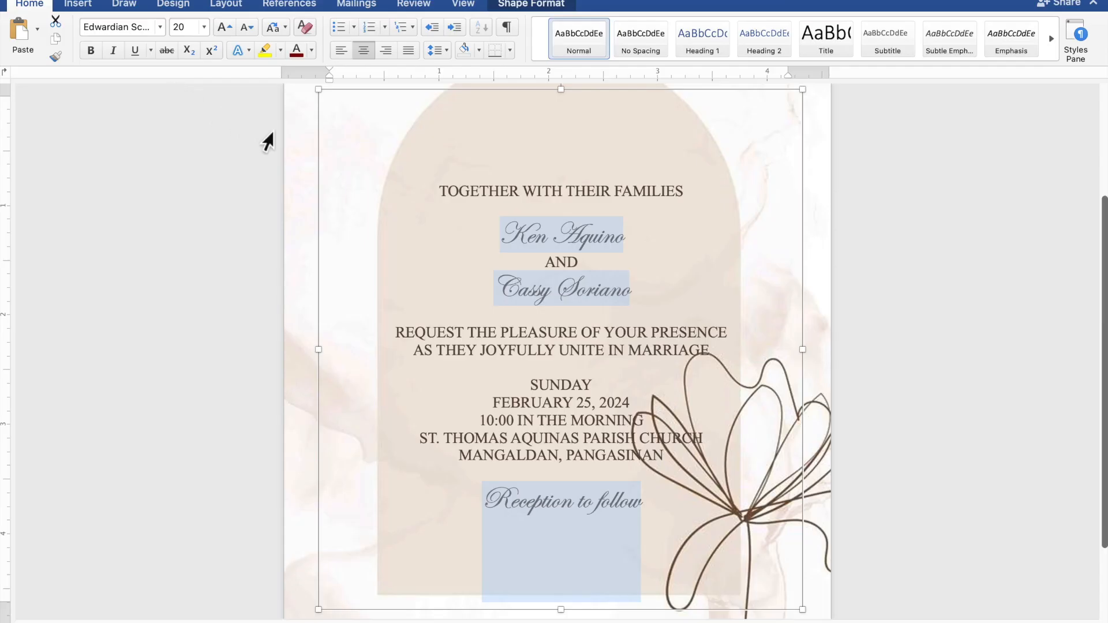
- Select only the two names of the couple and set their font size to 40
click(612, 244)
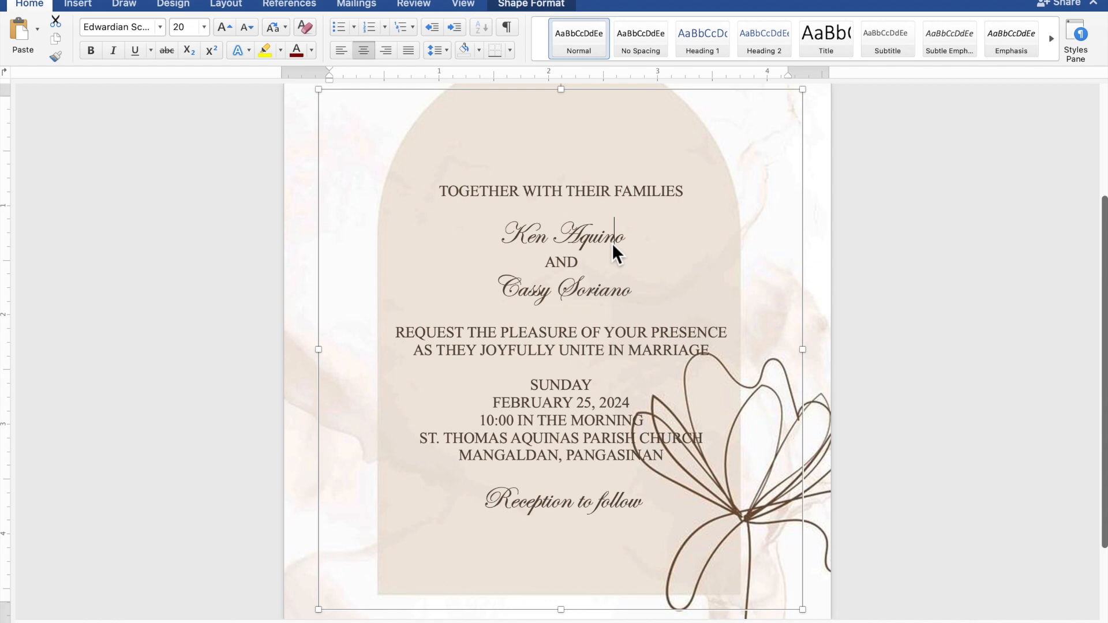
drag(634, 240, 507, 237)
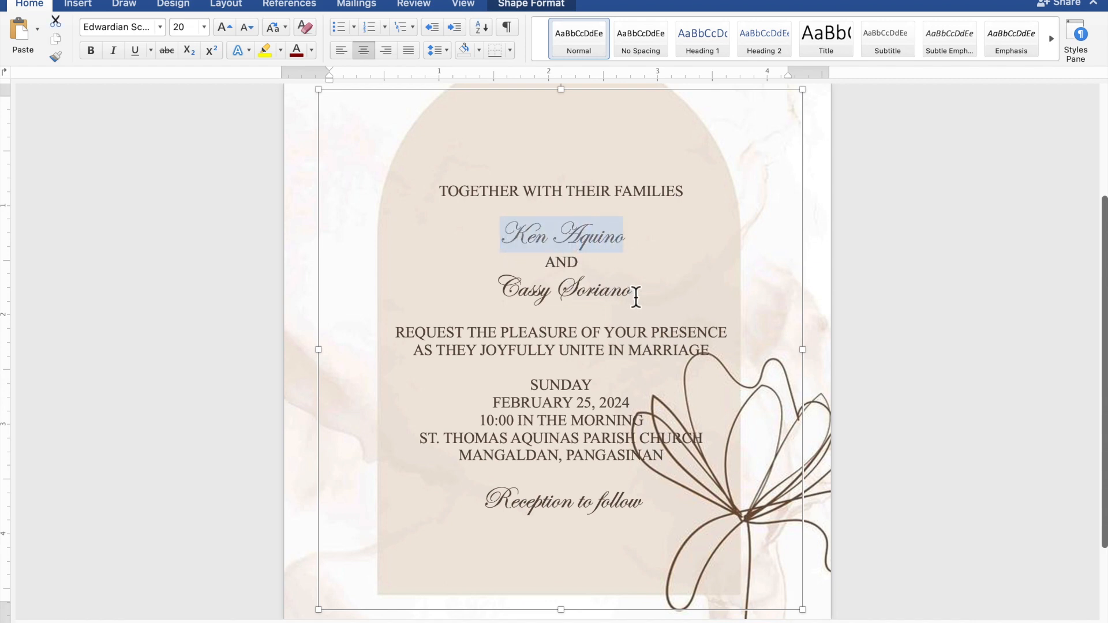
drag(637, 297, 512, 293)
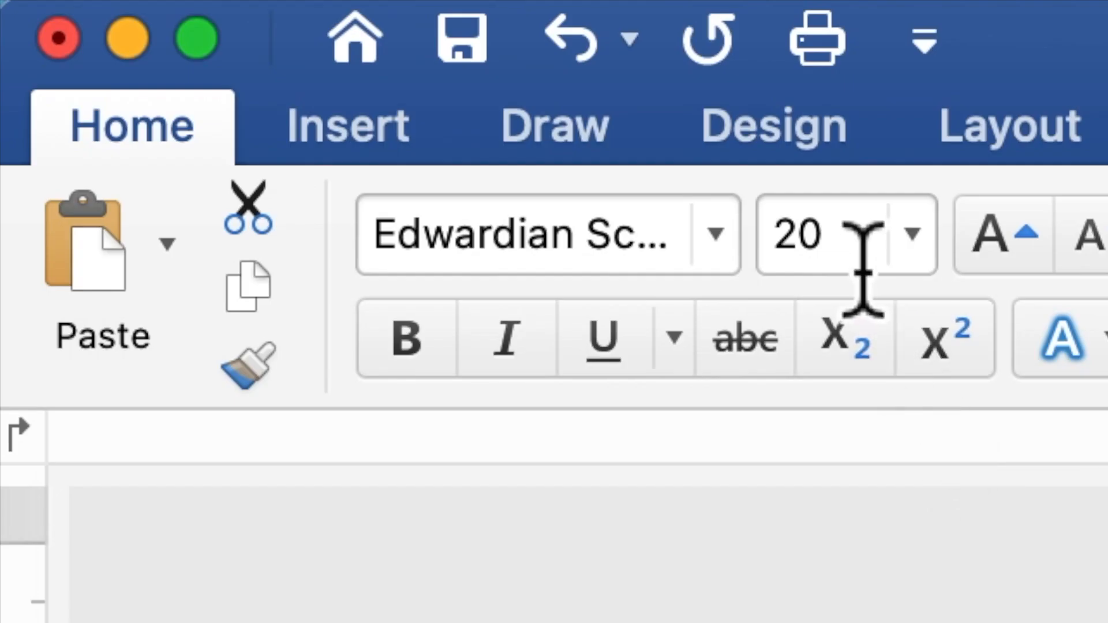
drag(192, 35, 181, 34)
drag(813, 268, 781, 267)
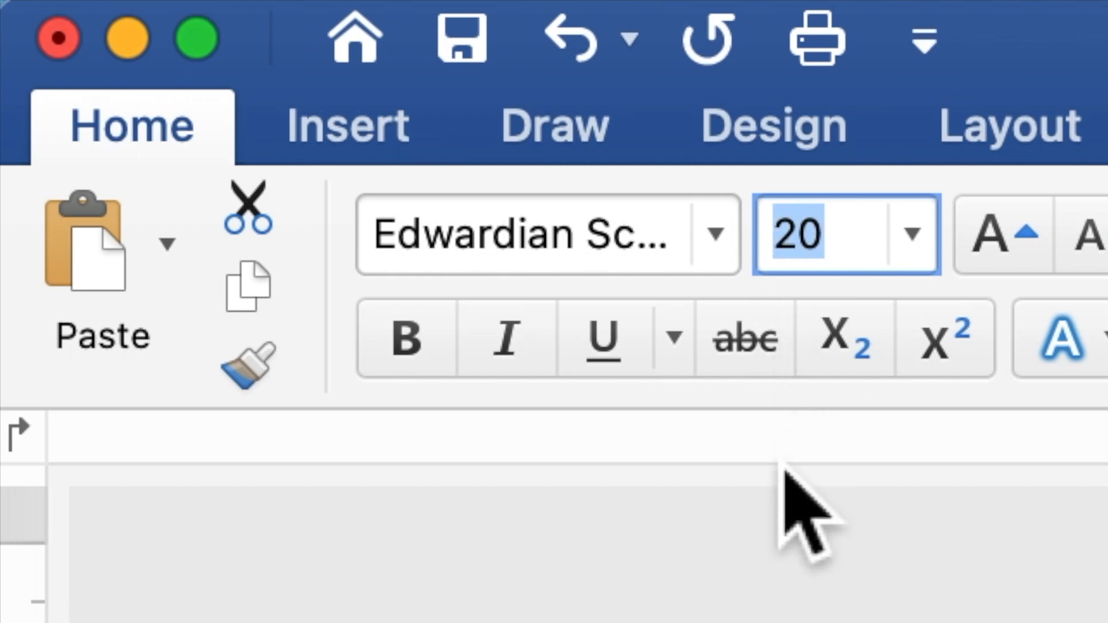
text(4)
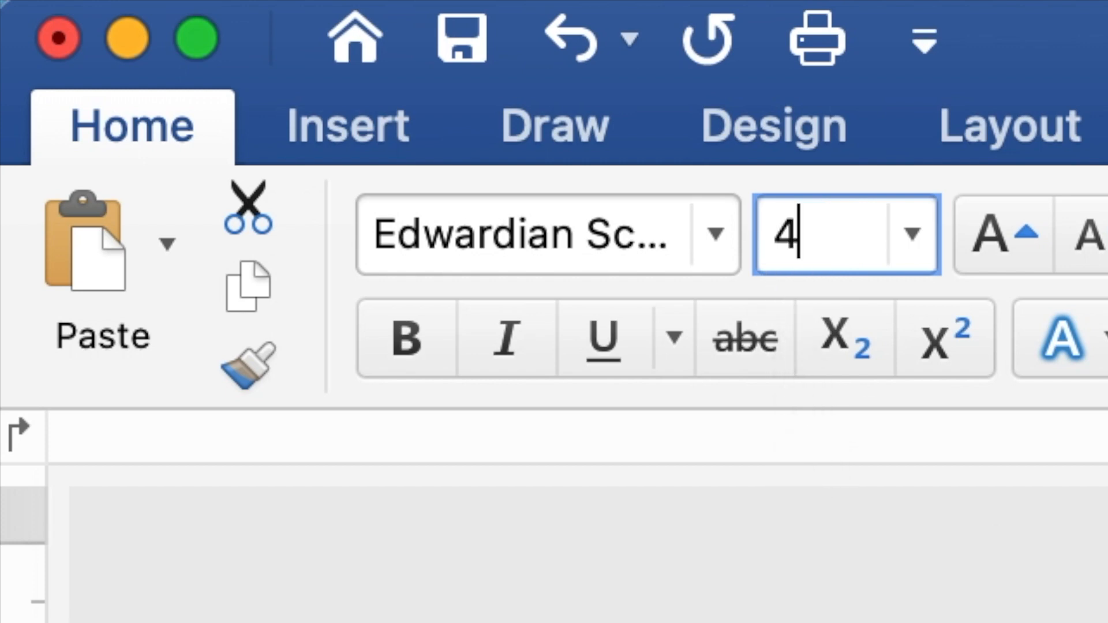
text(0)
key(Return)
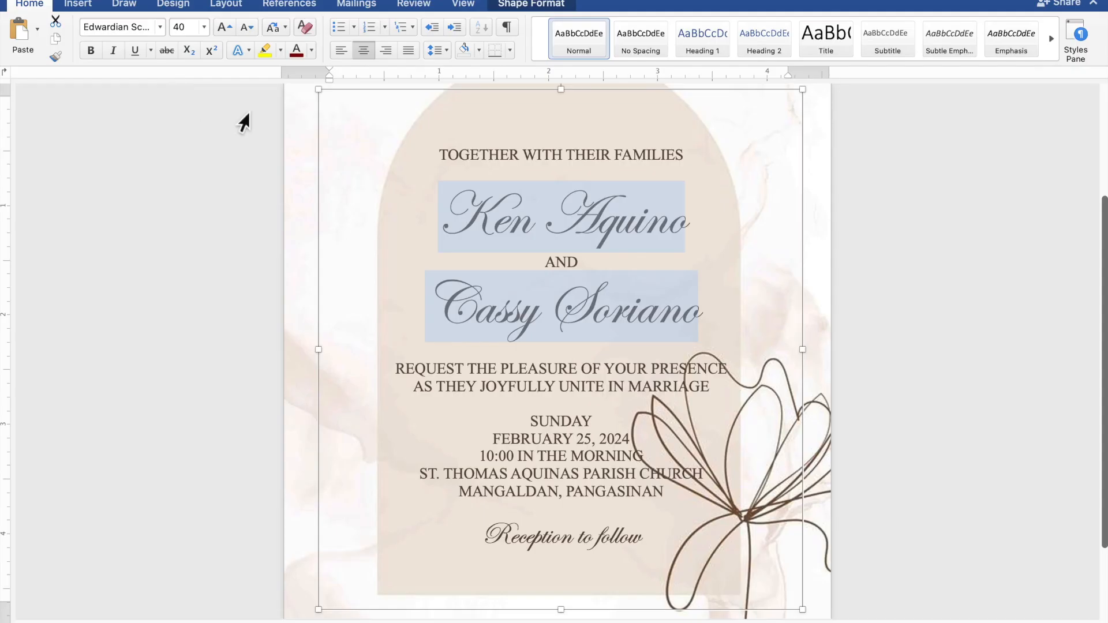
- Add one extra blank line above the first name, the "REQUEST THE PLEASURE" line, "SUNDAY" and "Reception to follow"
click(586, 177)
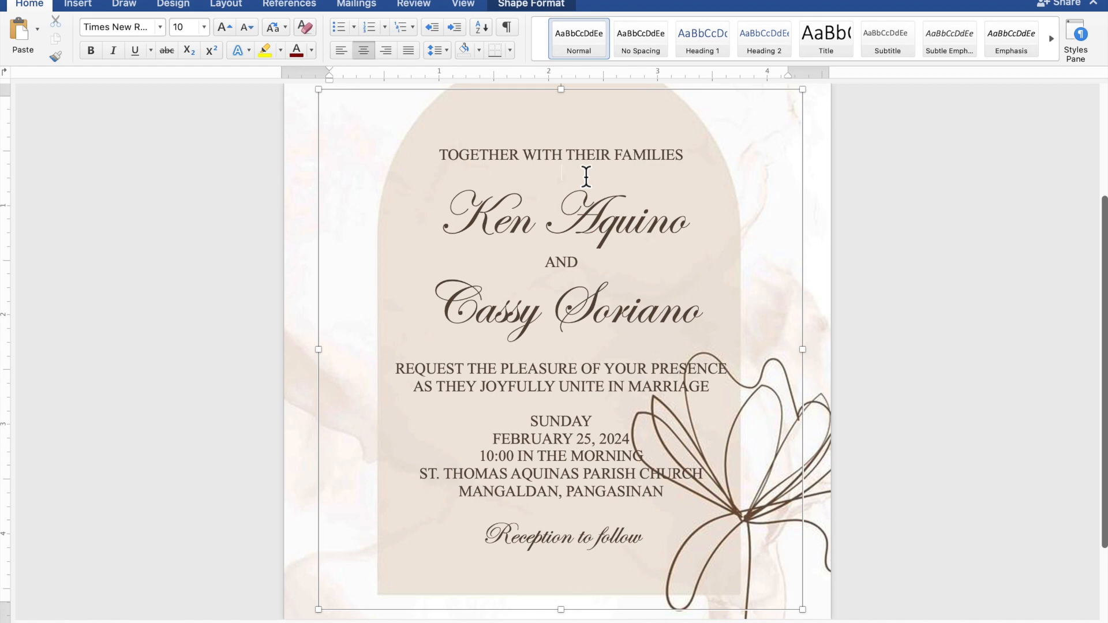
key(Return)
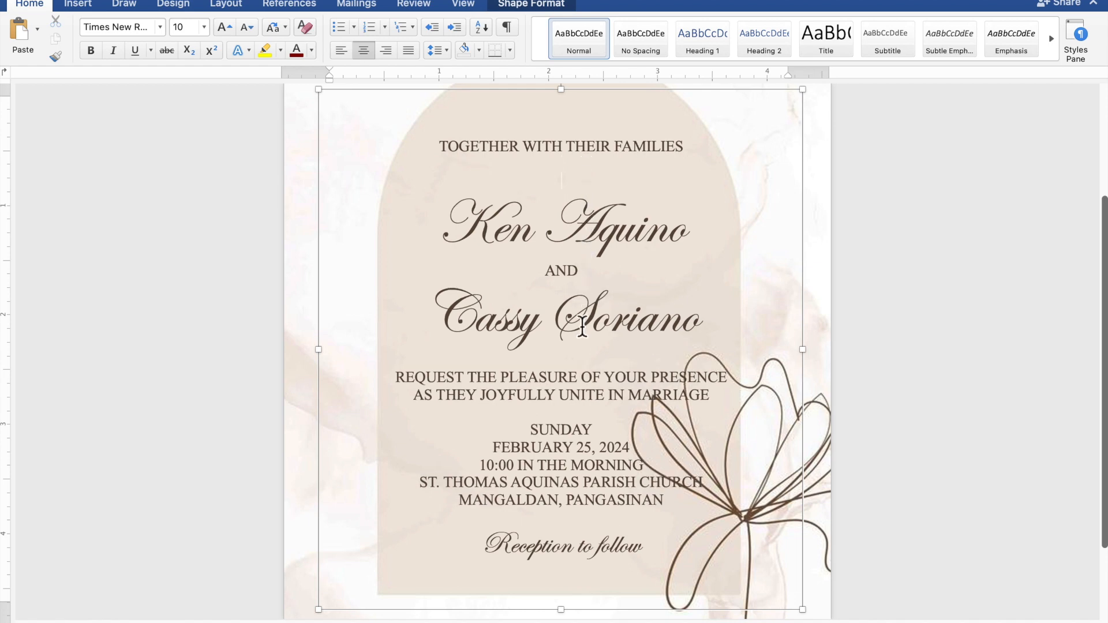
click(577, 362)
key(Return)
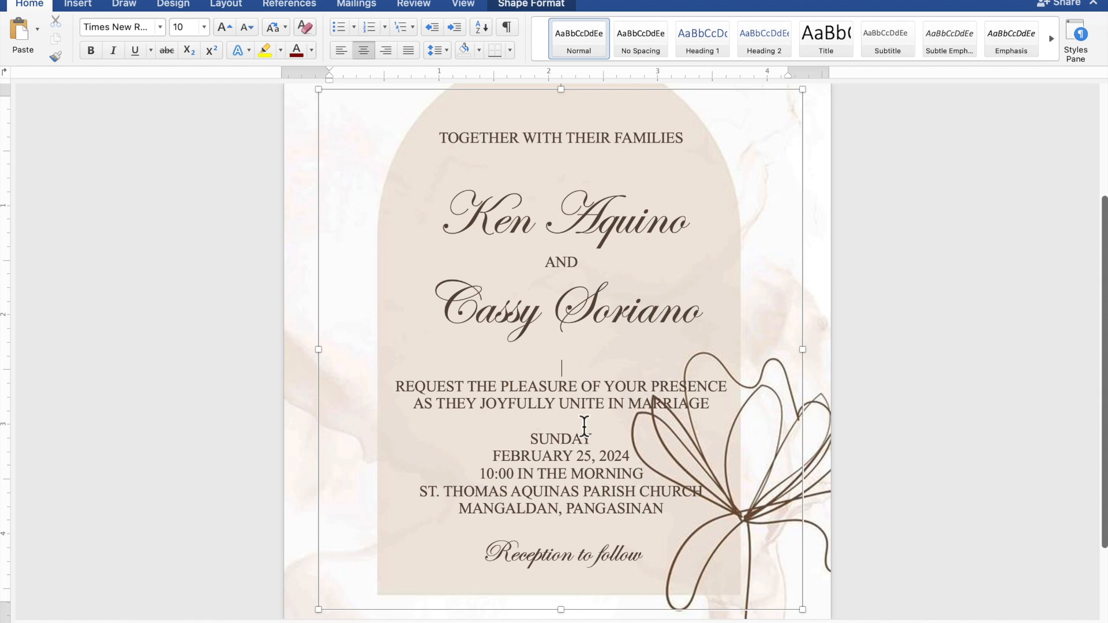
key(Return)
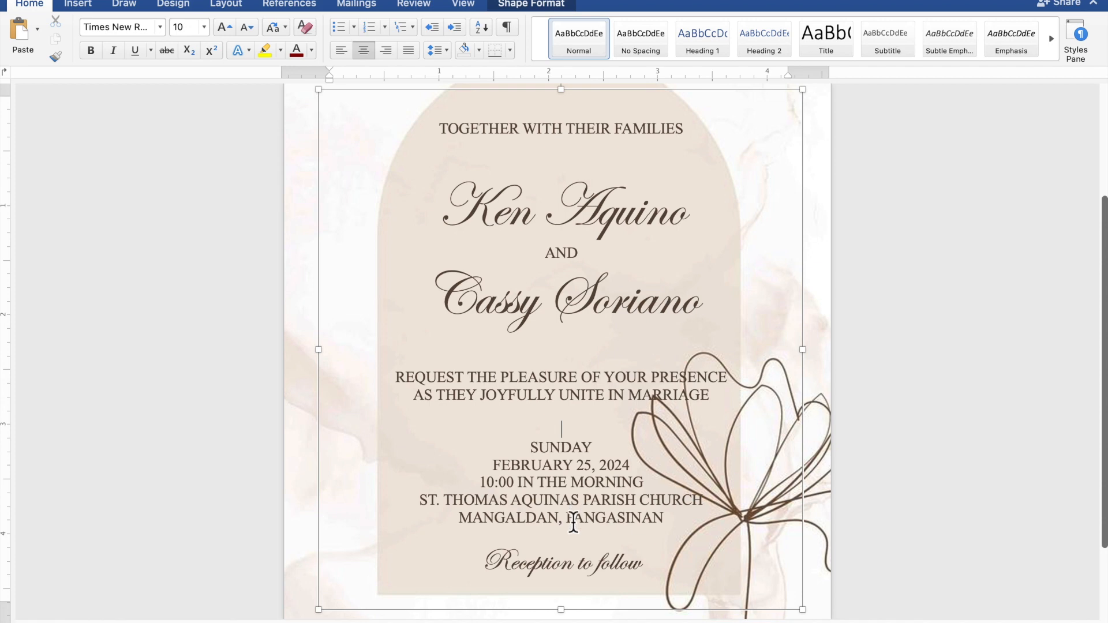
key(Return)
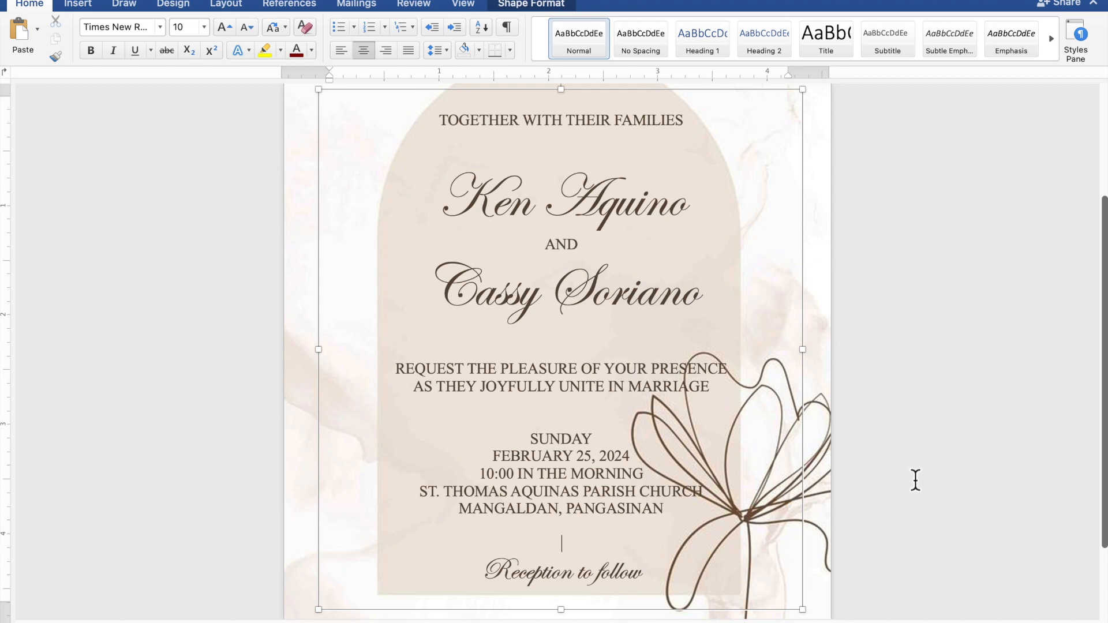
- Nudge the invitation text shape slightly upward within the arch and deselect it
scroll(916, 481, down, 5)
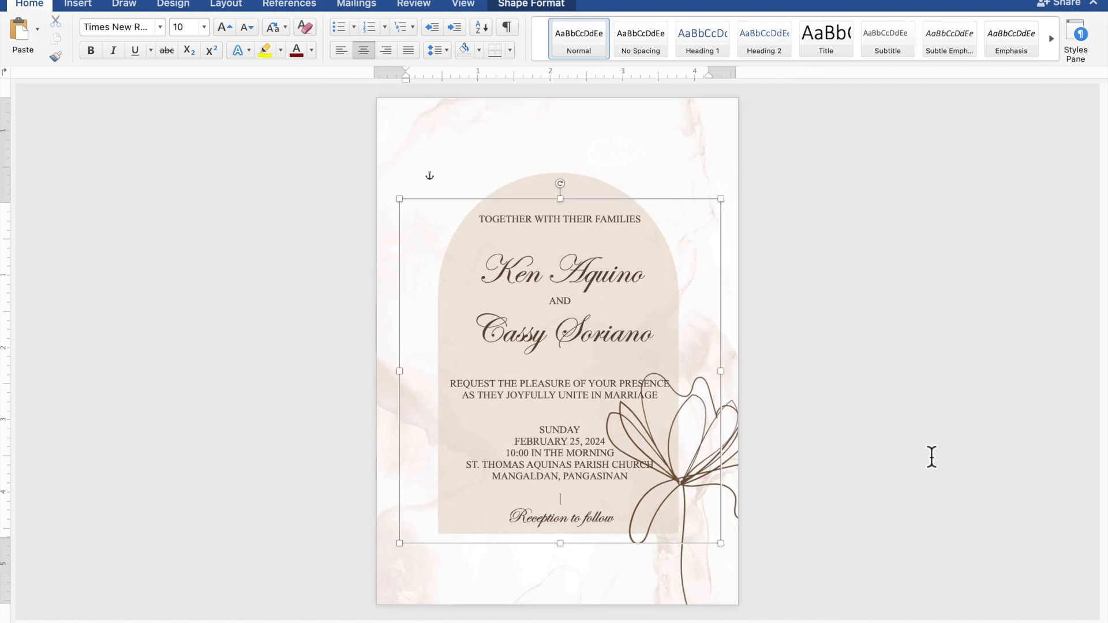
key(Up)
key(Up)
click(656, 206)
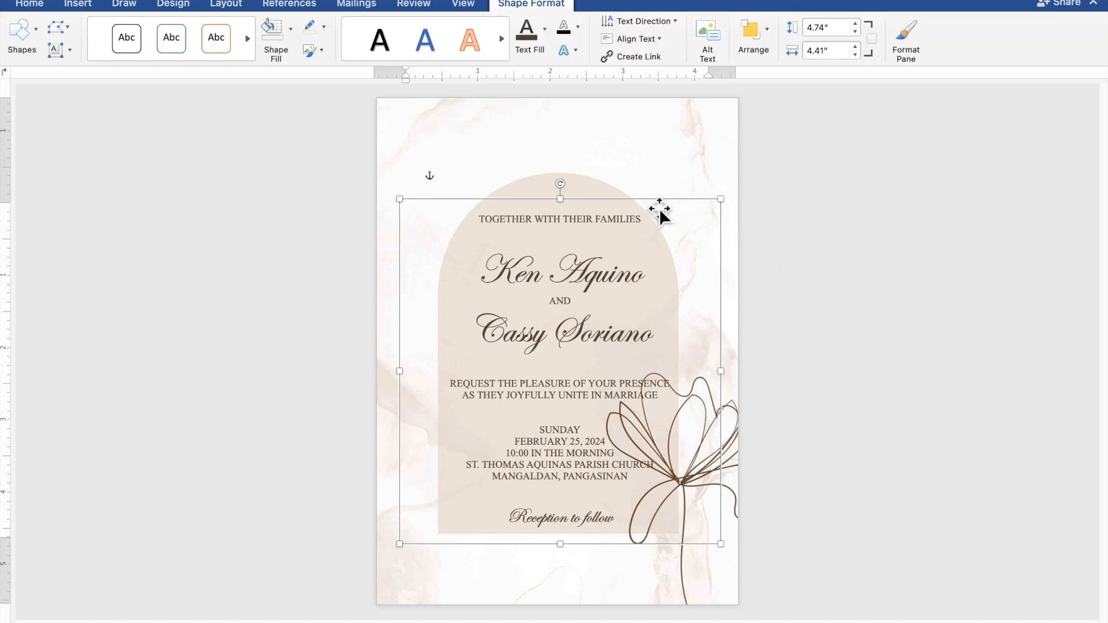
key(Up)
key(Up)
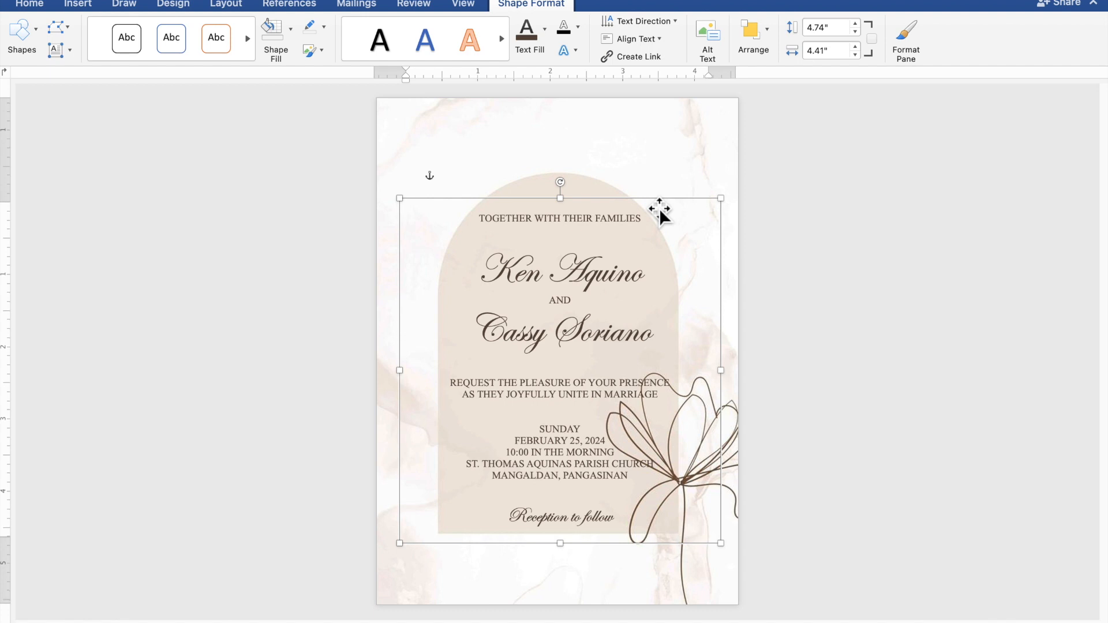
key(Up)
key(Up)
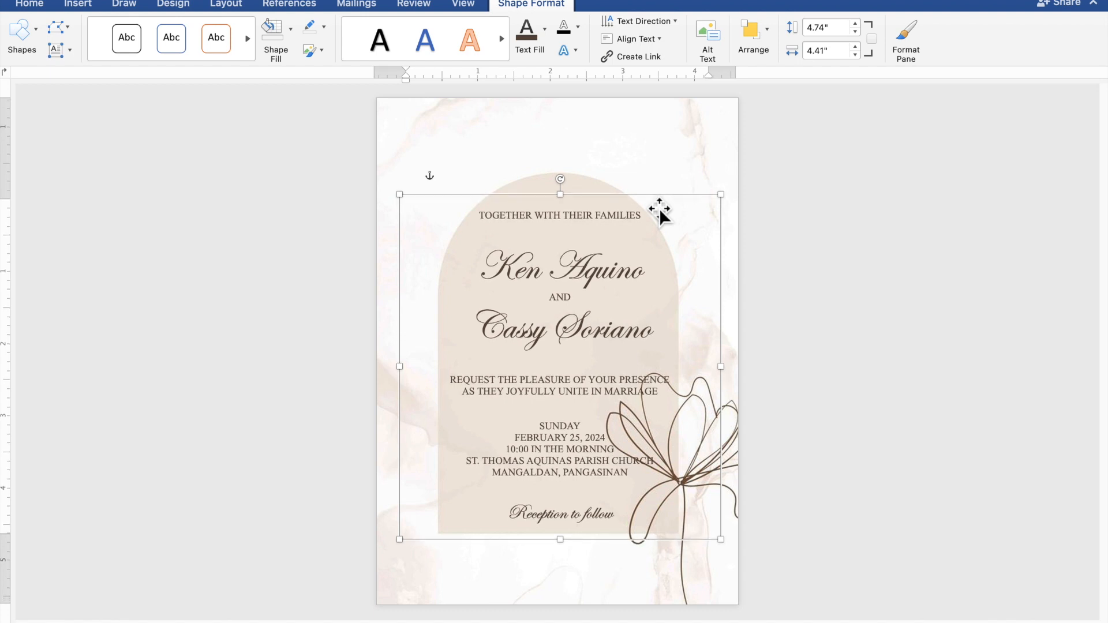
click(920, 371)
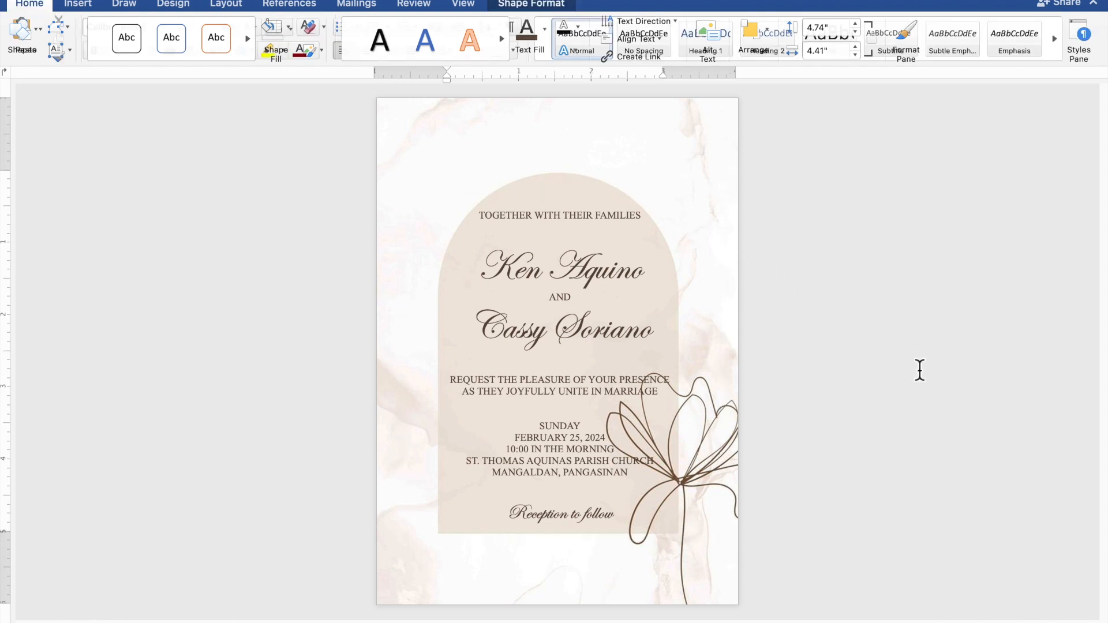